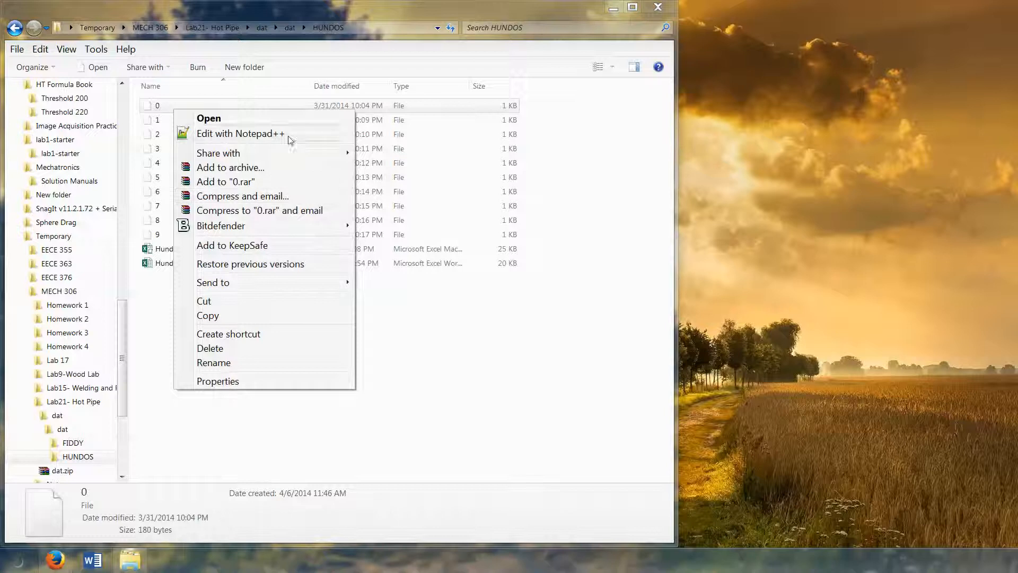
Step: Open the data file 0 from the HUNDOS folder in Notepad, examine its rows and columns of values, and close it
left_click(266, 120)
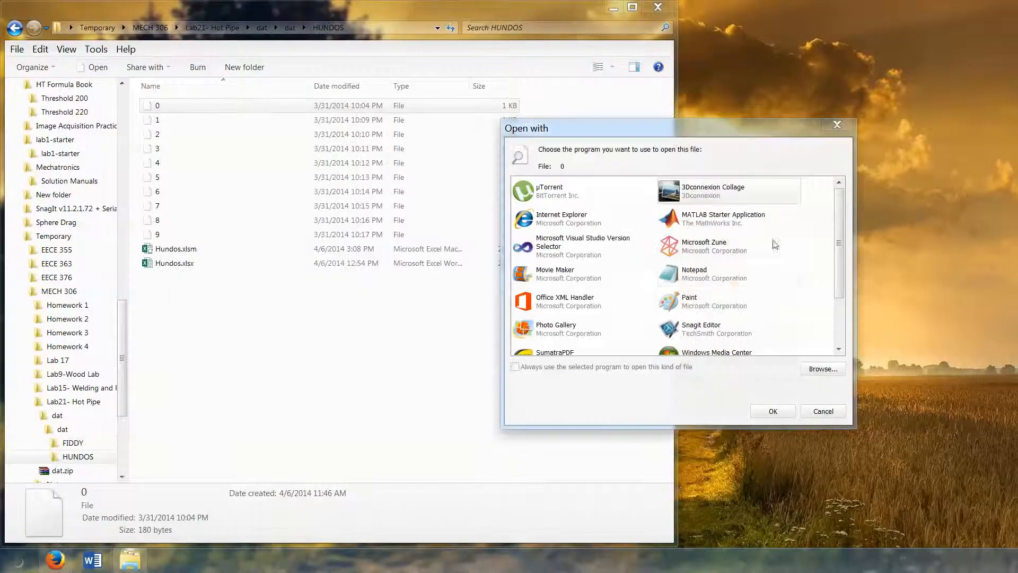
left_click(777, 409)
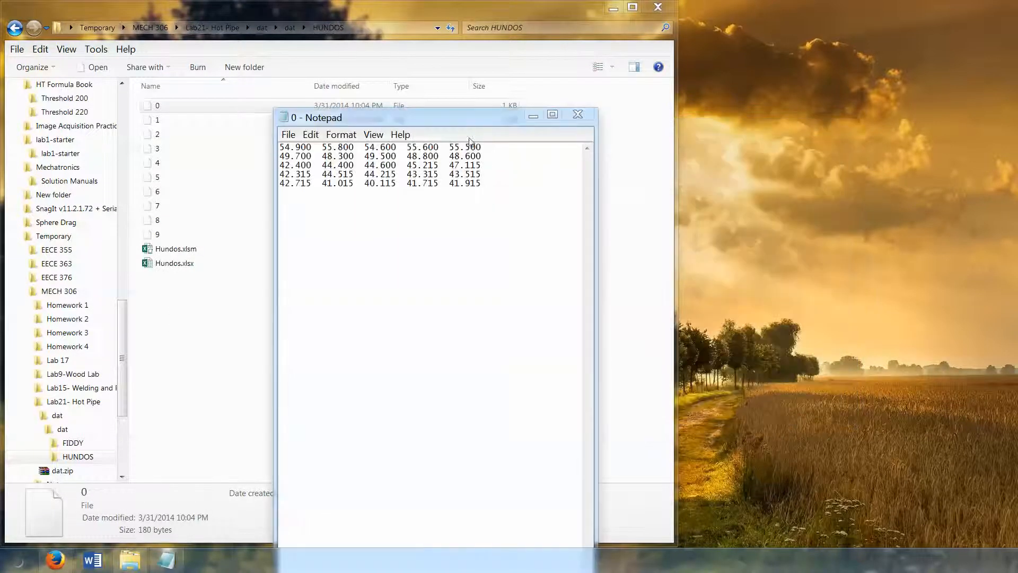
left_click_drag(478, 119, 706, 222)
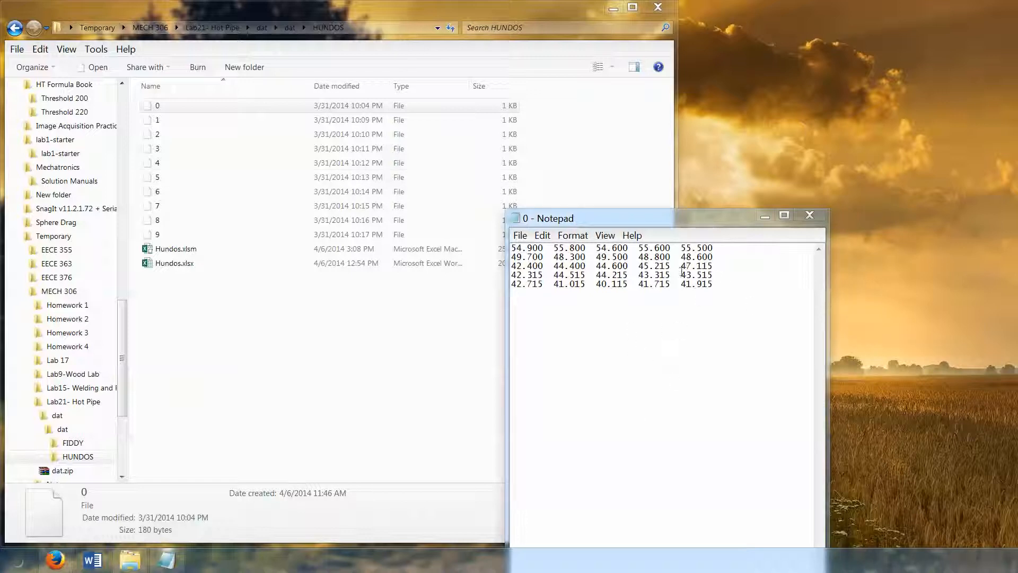
left_click(810, 215)
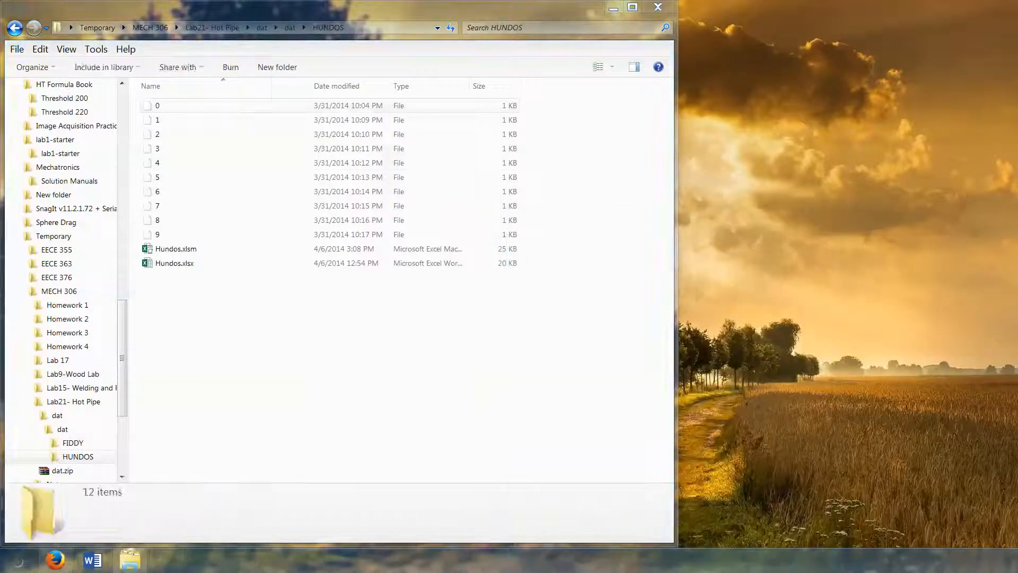
Step: Switch to Excel and create a new blank workbook
key("super")
left_click(80, 261)
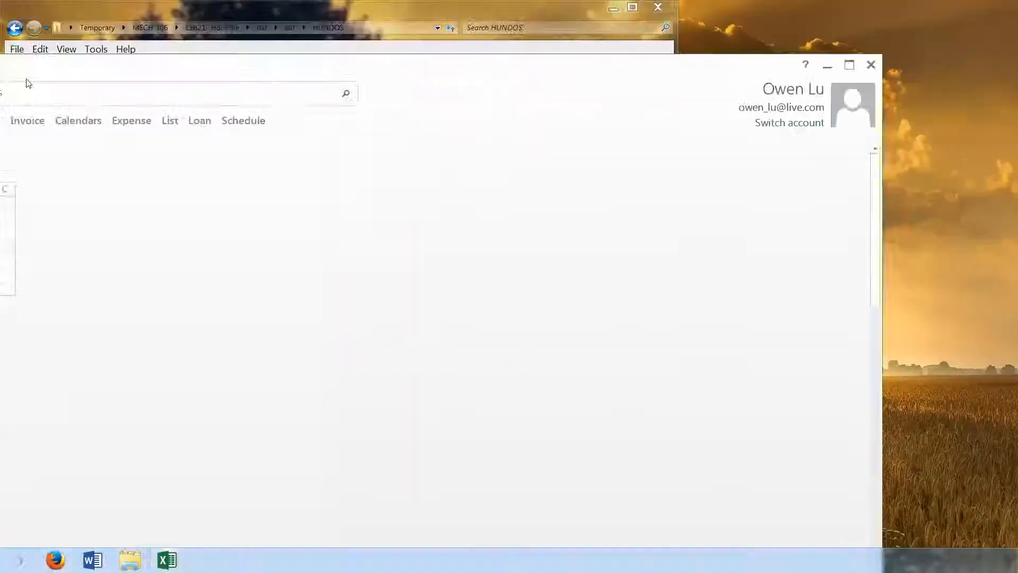
left_click(409, 207)
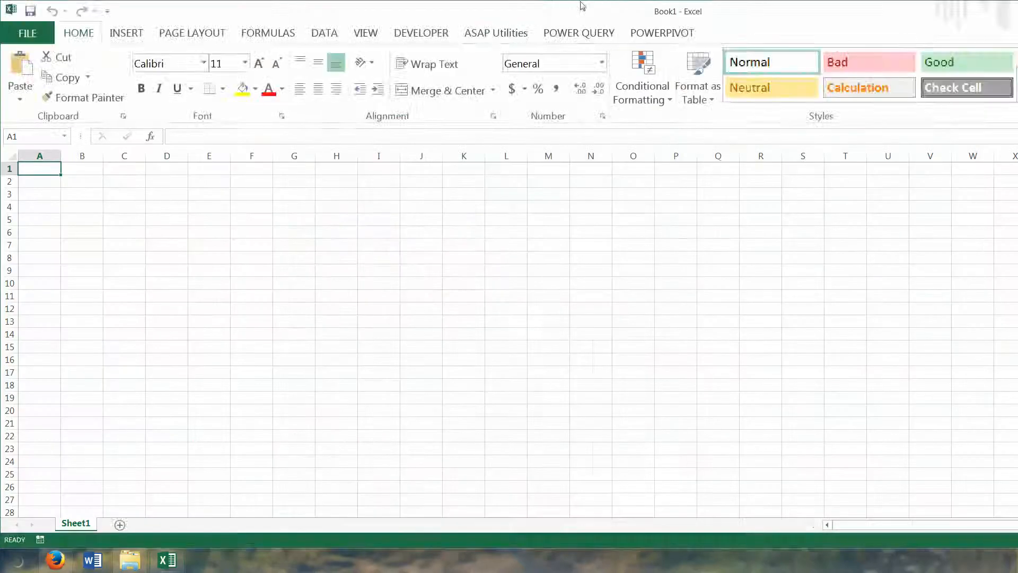
double_click(583, 6)
double_click(548, 17)
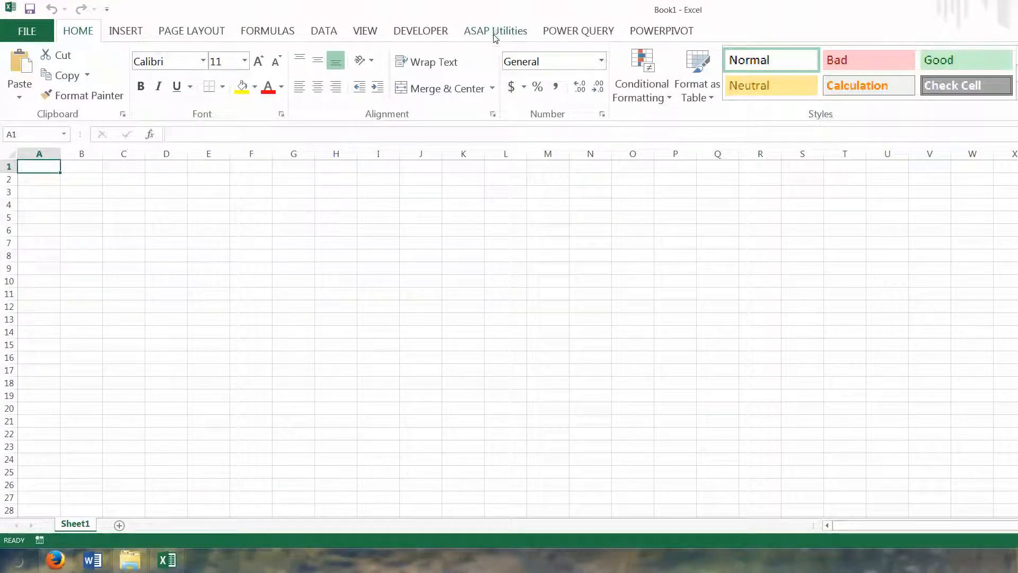
Step: Import files 0 through 9 from HUNDOS with ASAP Utilities as tab-delimited text, merged into one new sheet with filenames in column A
left_click(494, 33)
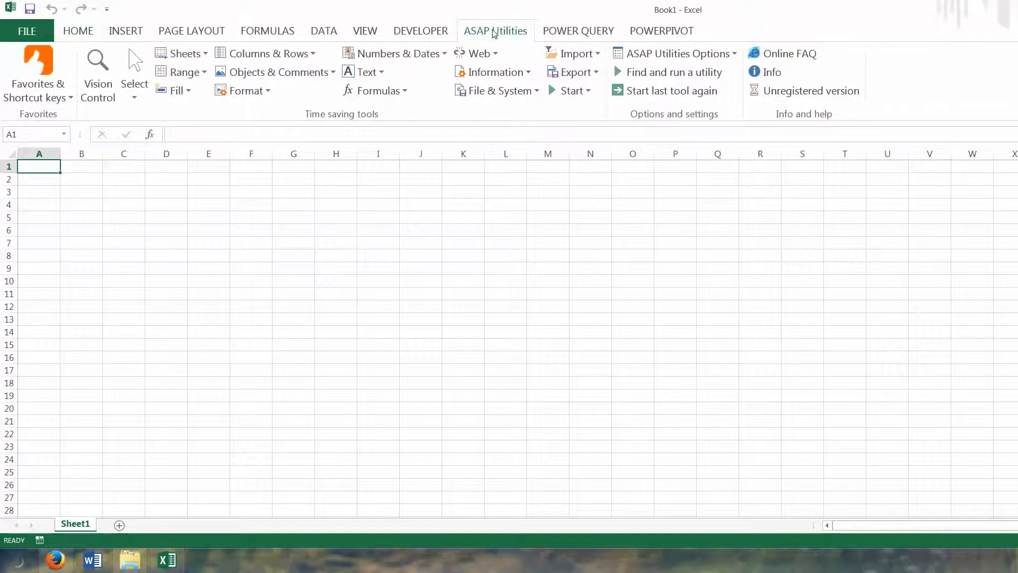
left_click(577, 60)
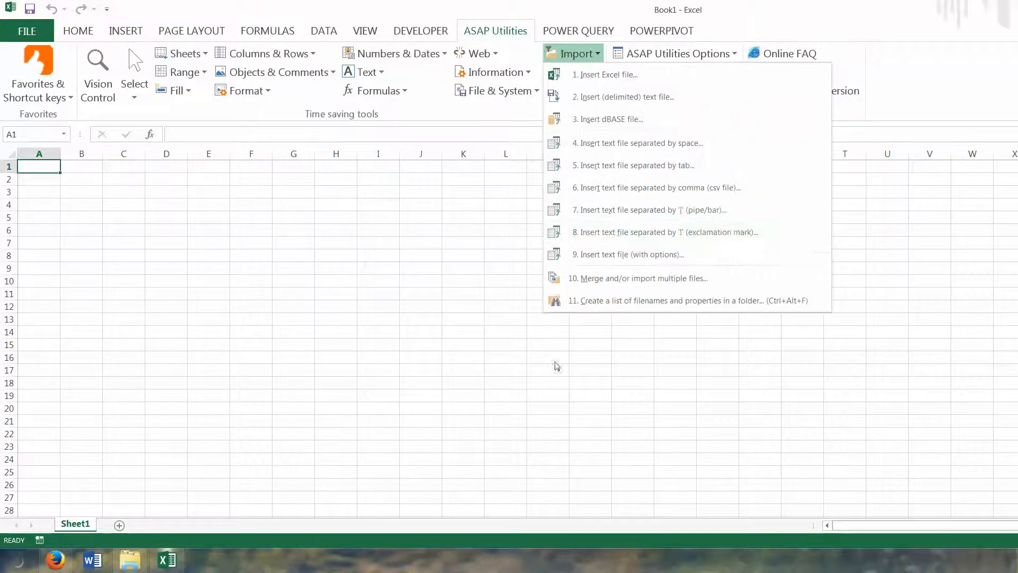
left_click(619, 286)
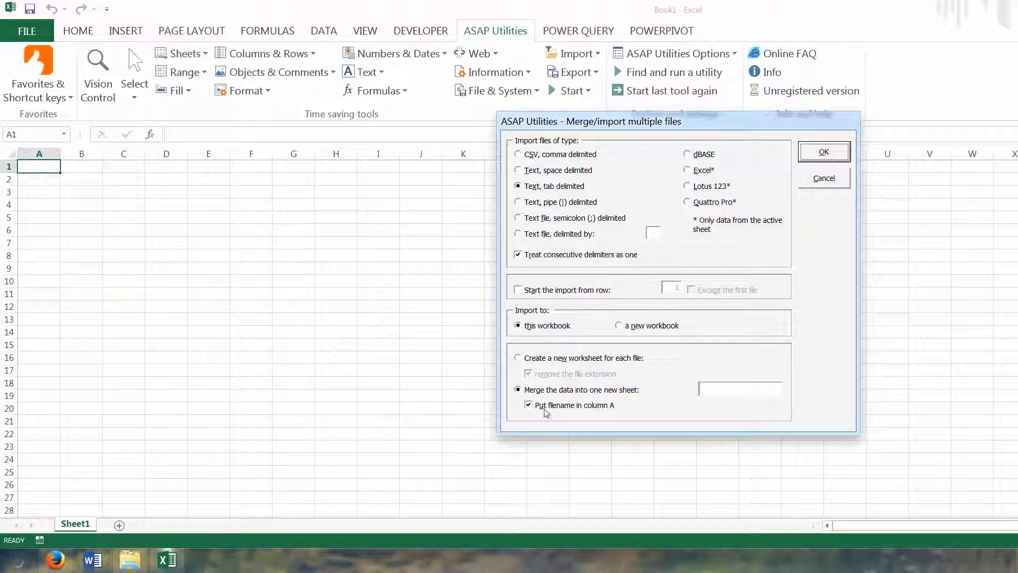
left_click(824, 151)
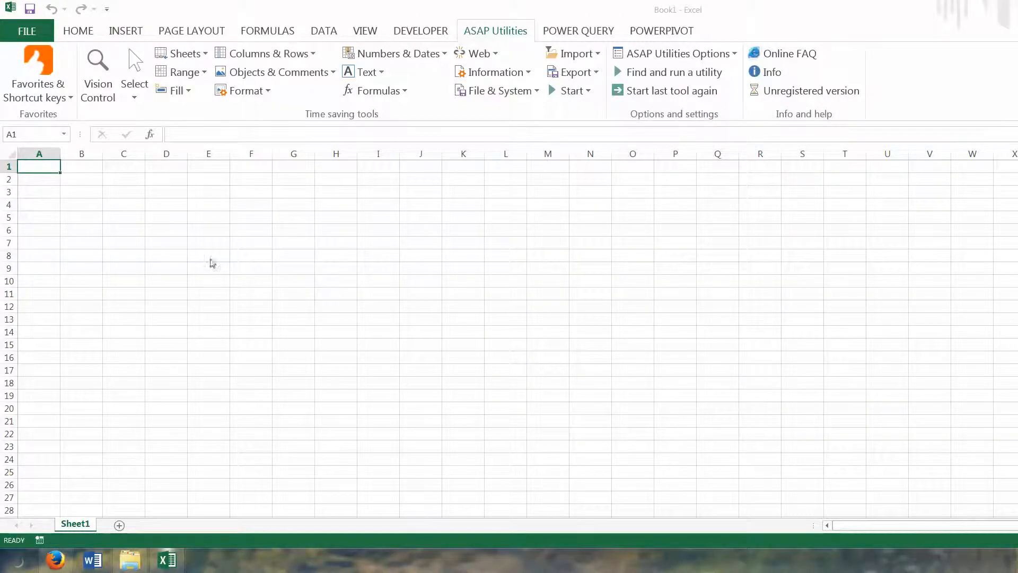
left_click(435, 210)
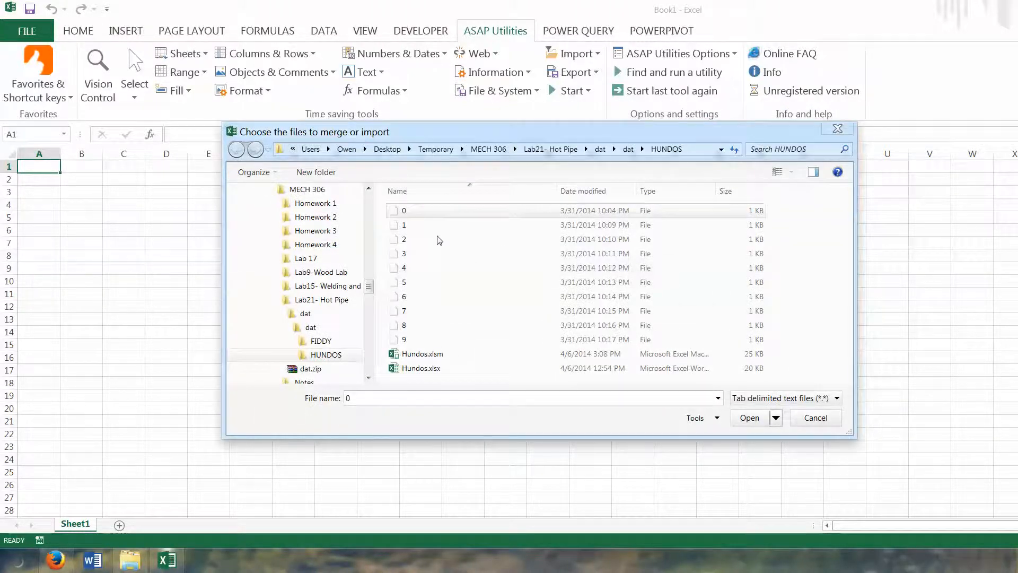
left_click(445, 339, "shift")
left_click(764, 422)
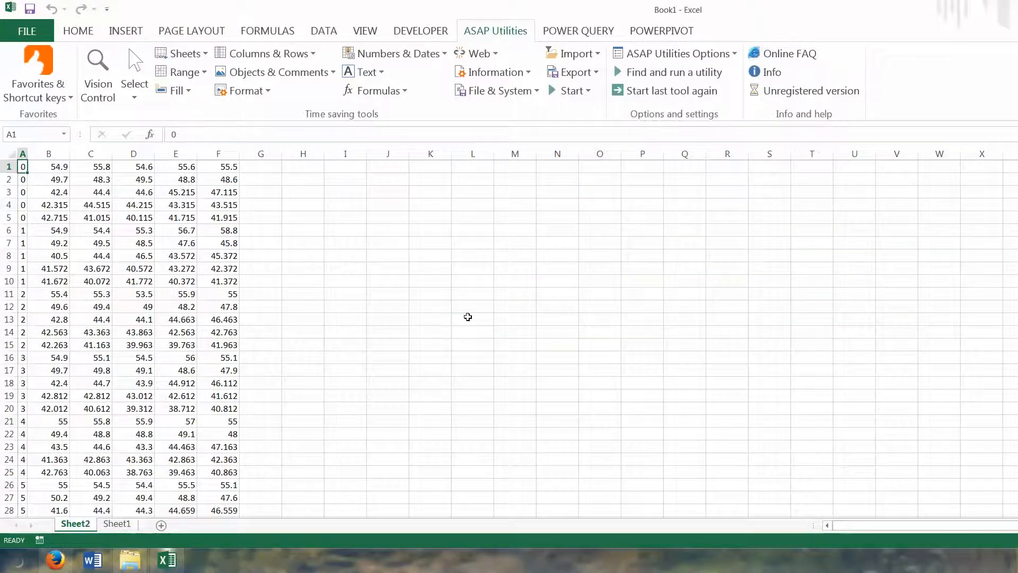
Step: Insert five blank rows above the imported data
left_click(8, 166)
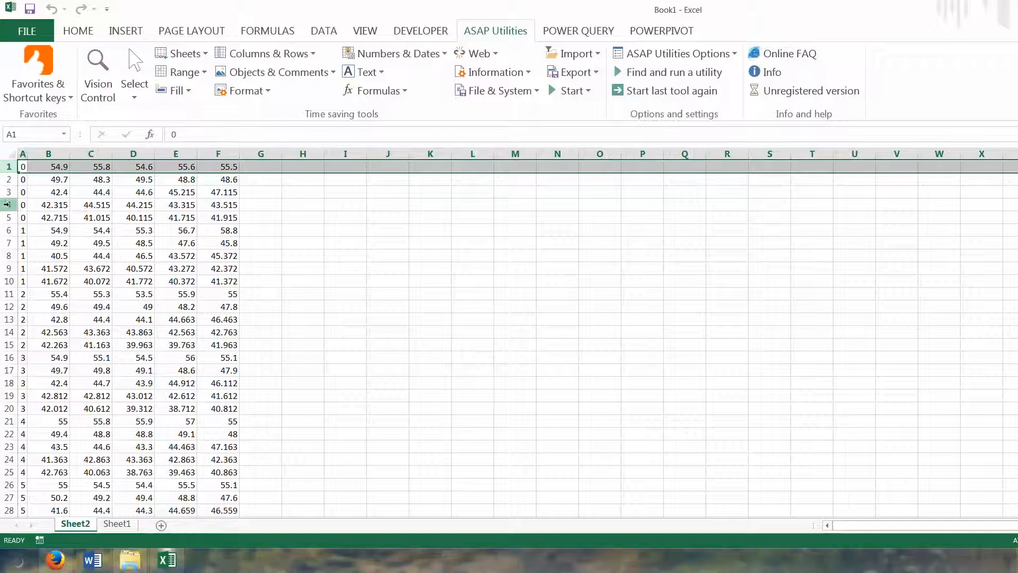
left_click(7, 218, "shift")
right_click(7, 217)
left_click(79, 305)
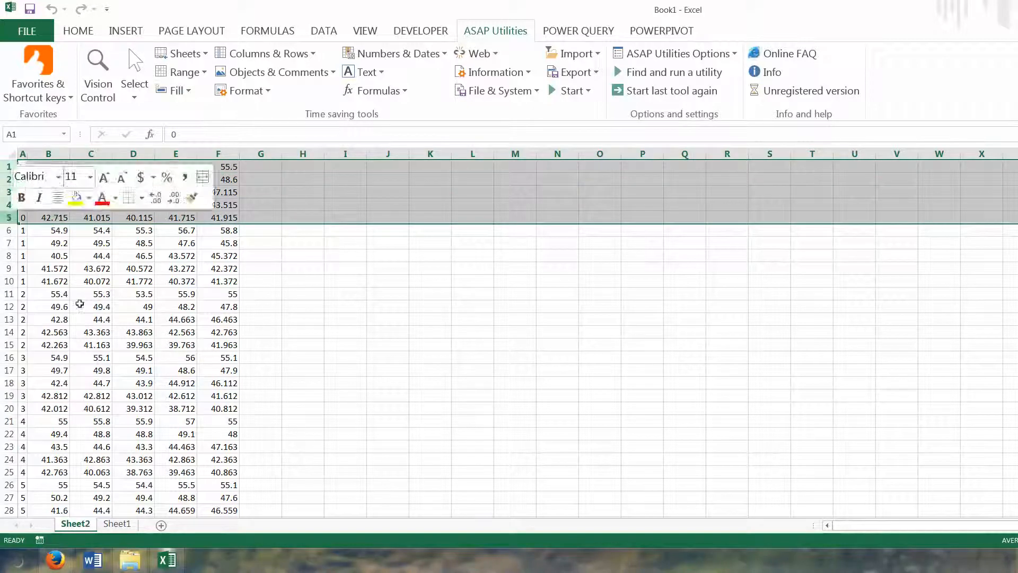
left_click(36, 218)
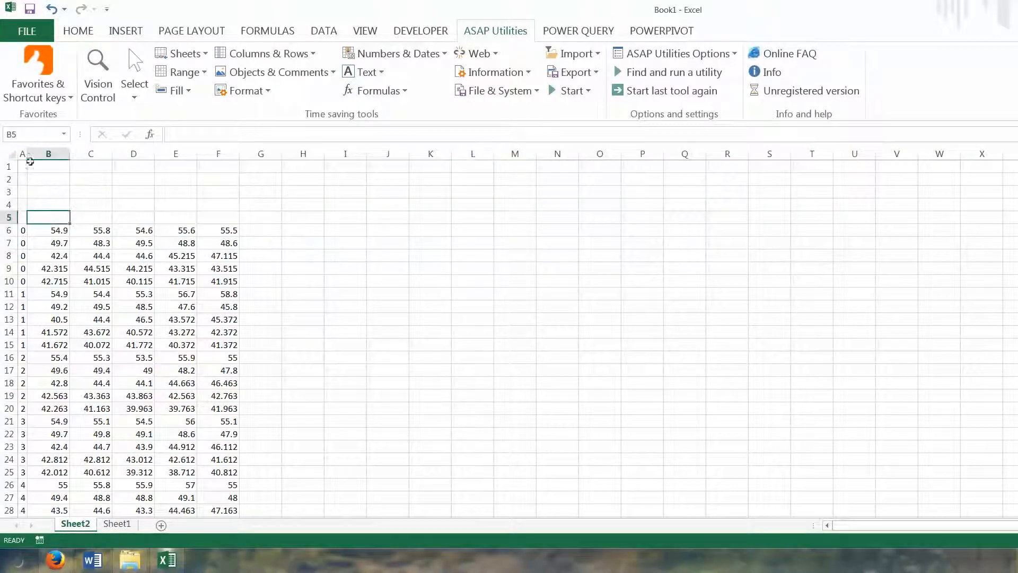
Step: Widen column A and enter the header Time in cell A5
left_click_drag(30, 162, 144, 154)
left_click(75, 217)
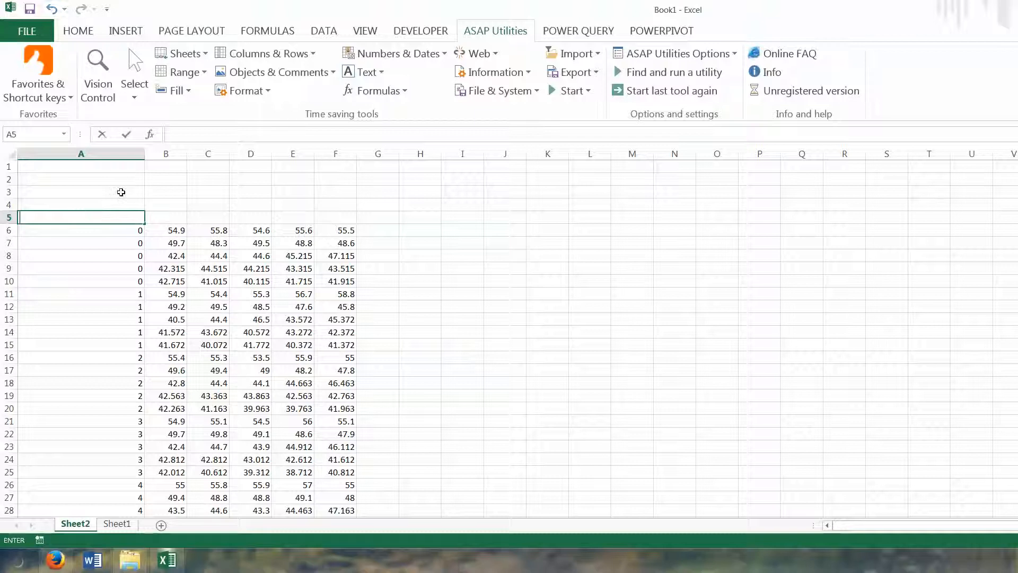
type("Time")
key("Return")
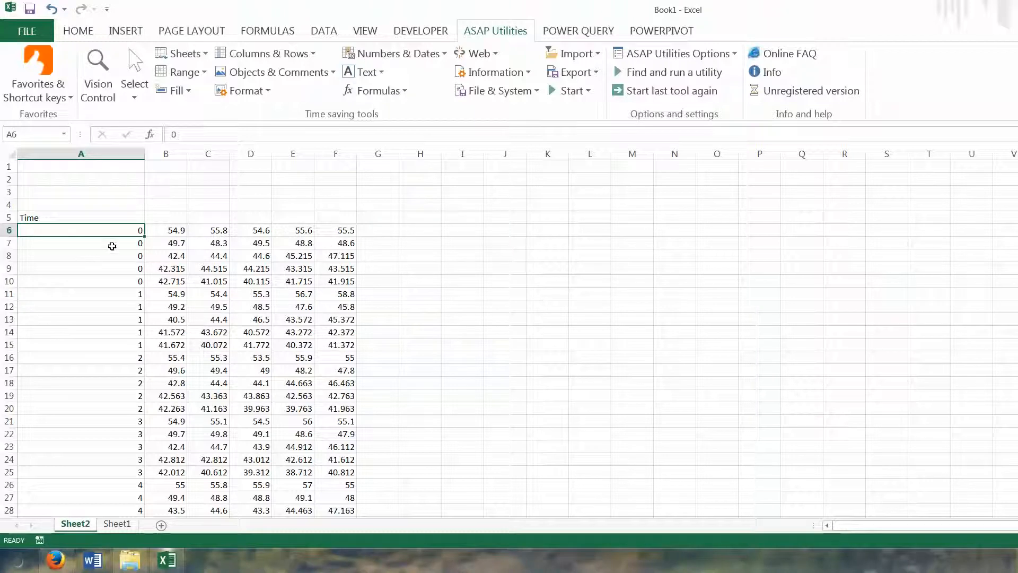
Step: Number the five data columns by entering the headers 1, 2, 3, 4 and 5 in cells B5 to F5
left_click(169, 232)
left_click(163, 220)
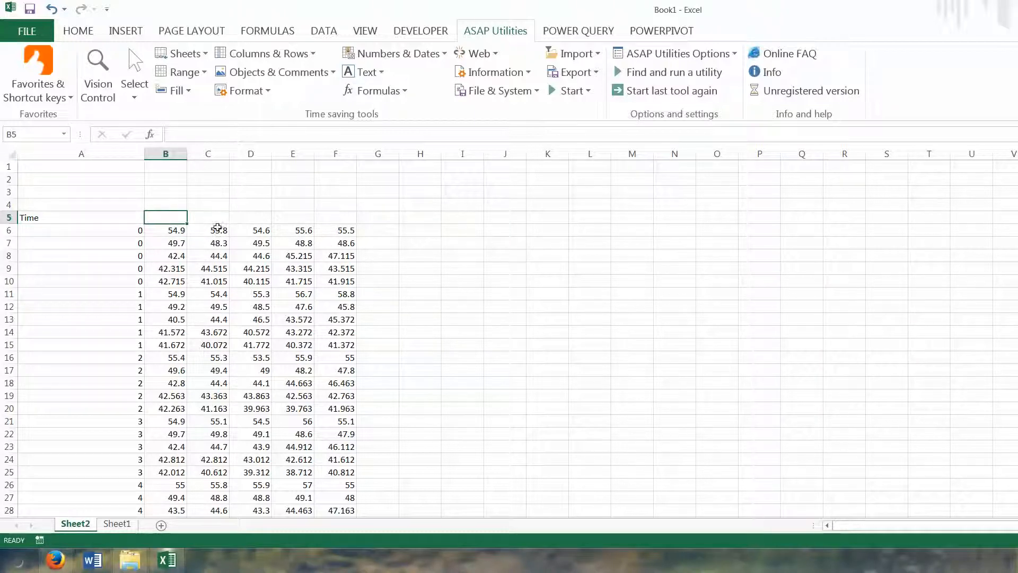
type("1")
left_click(207, 216)
type("2")
left_click(246, 216)
type("3")
left_click(299, 219)
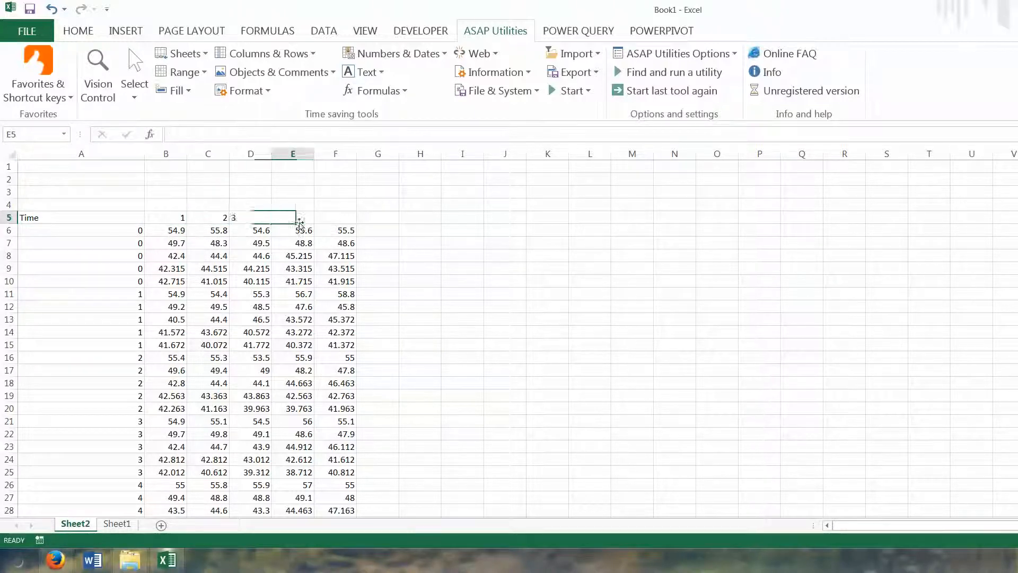
type("4")
left_click(334, 222)
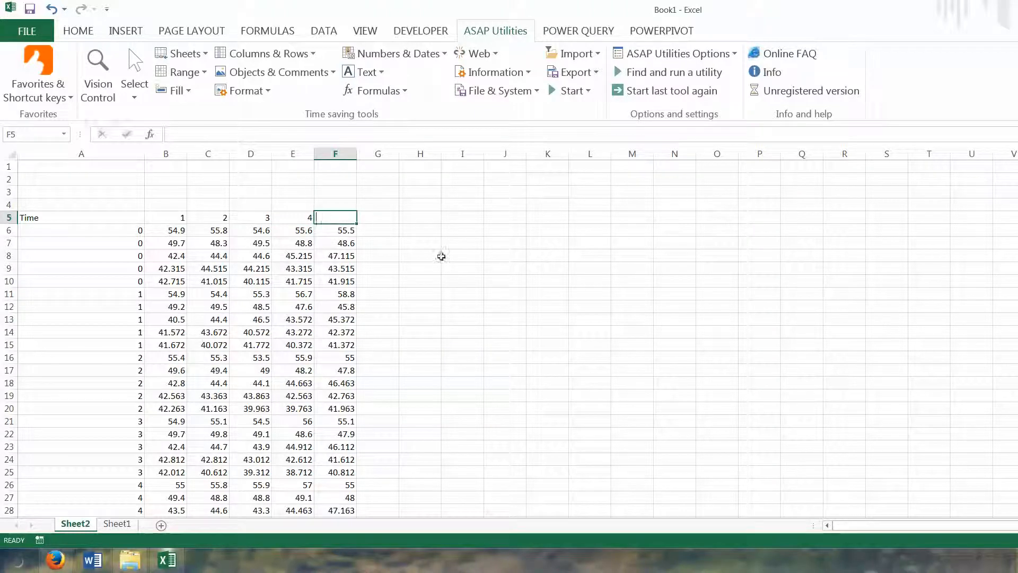
type("5")
left_click(443, 256)
Step: Insert a new column between Time and the data, and enter the header Row Index in B5
left_click(182, 150)
right_click(182, 150)
left_click(228, 246)
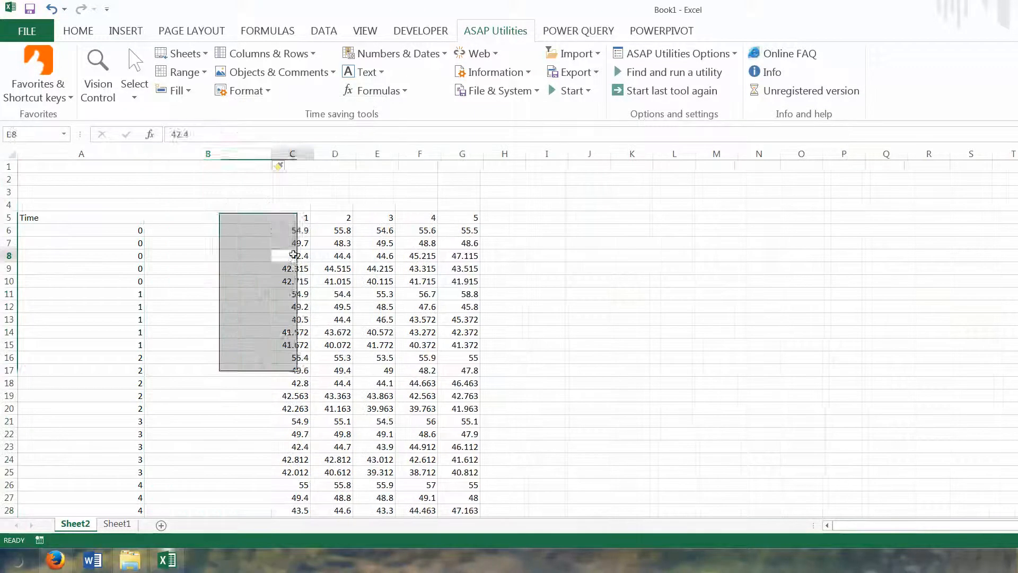
left_click(209, 219)
type("Row In")
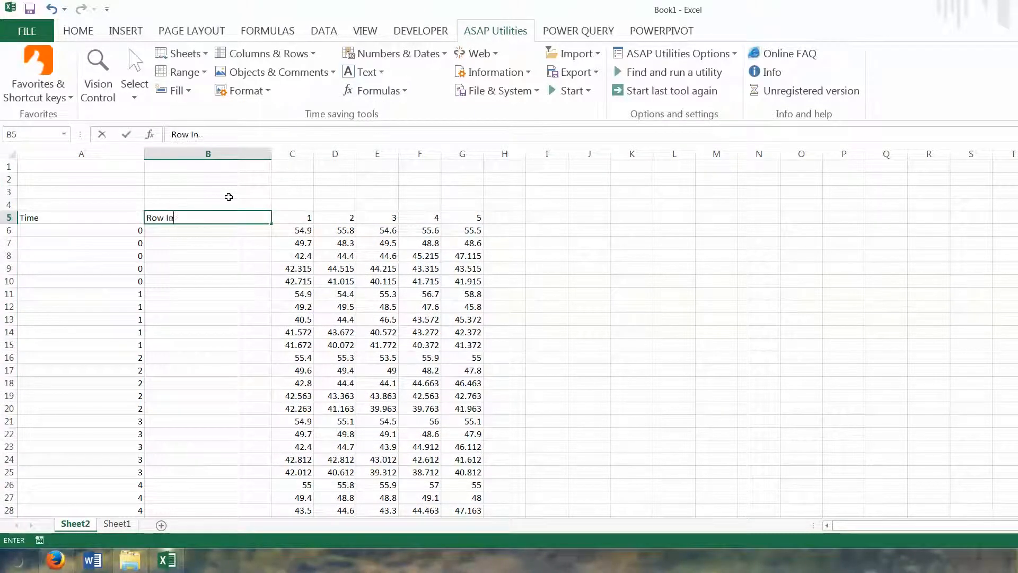
type("dex")
key("Return")
Step: Enter the row indices 1, 2, 3, 4 and 5 in cells B6 to B10
type("1")
key("Return")
type("2 3")
key("Return")
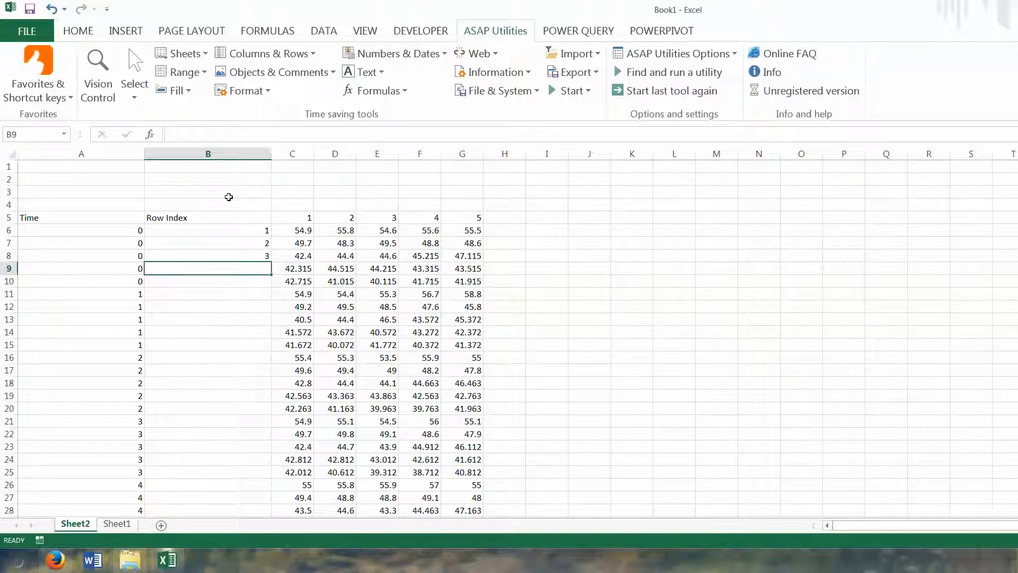
type("4")
key("Return")
type("5")
key("Return")
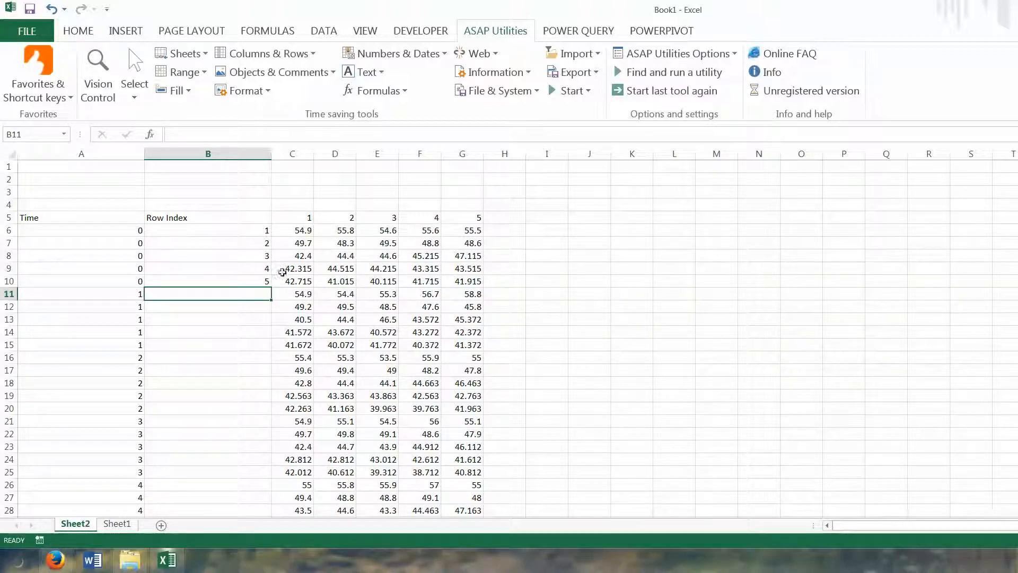
Step: Copy the row indices in B6:B10 and paste them repeatedly down the rest of the Row Index column, through row 55
left_click_drag(243, 229, 250, 280)
key("ctrl+c")
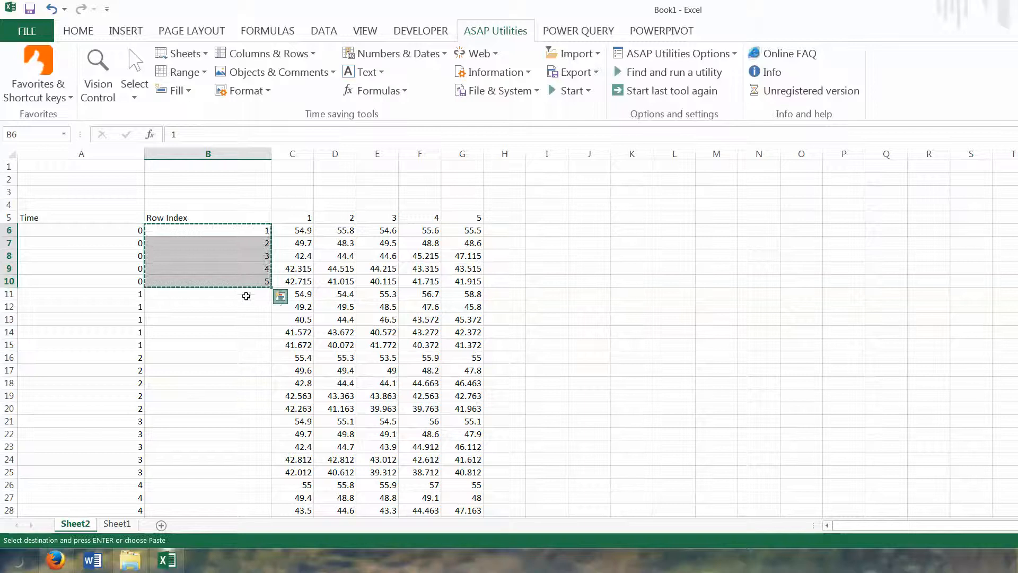
left_click(260, 295)
scroll(273, 334, "down", 17)
scroll(273, 334, "up", 2)
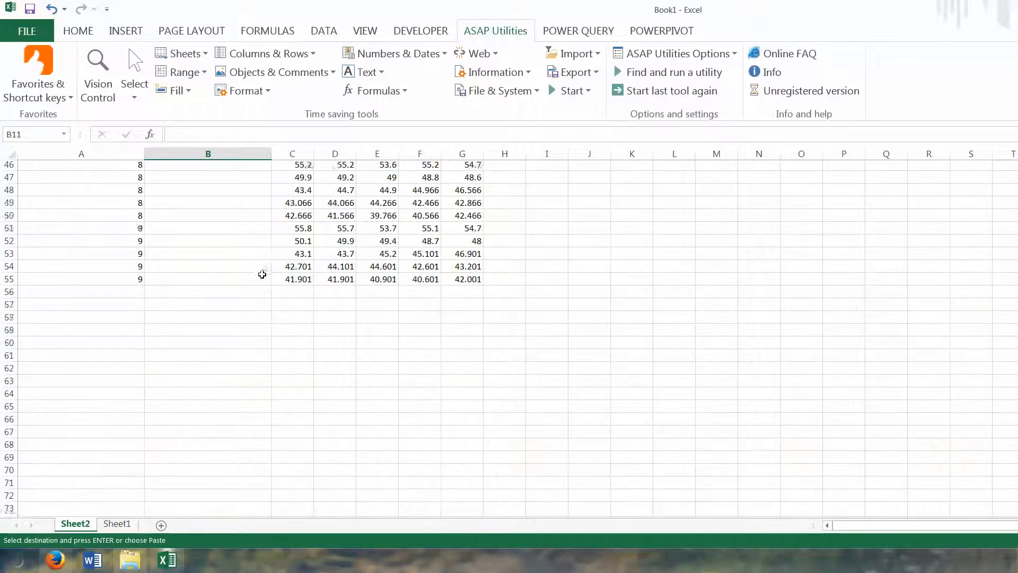
left_click(262, 296, "shift")
key("ctrl+v")
left_click(613, 324)
left_click(415, 319)
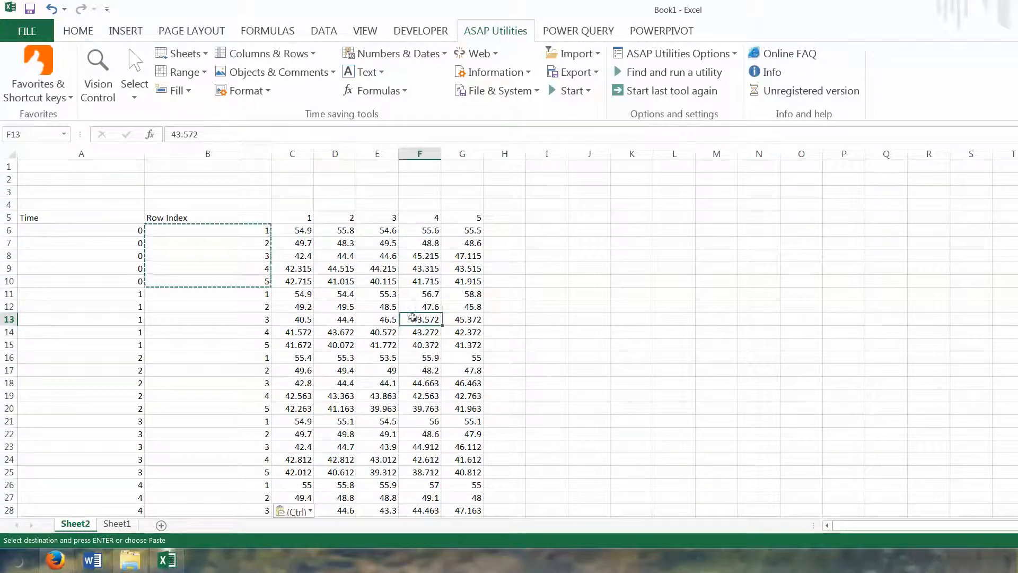
key("Escape")
Step: Convert the whole data range, starting at the header row in A5, into a table with headers
left_click(126, 32)
left_click(143, 67)
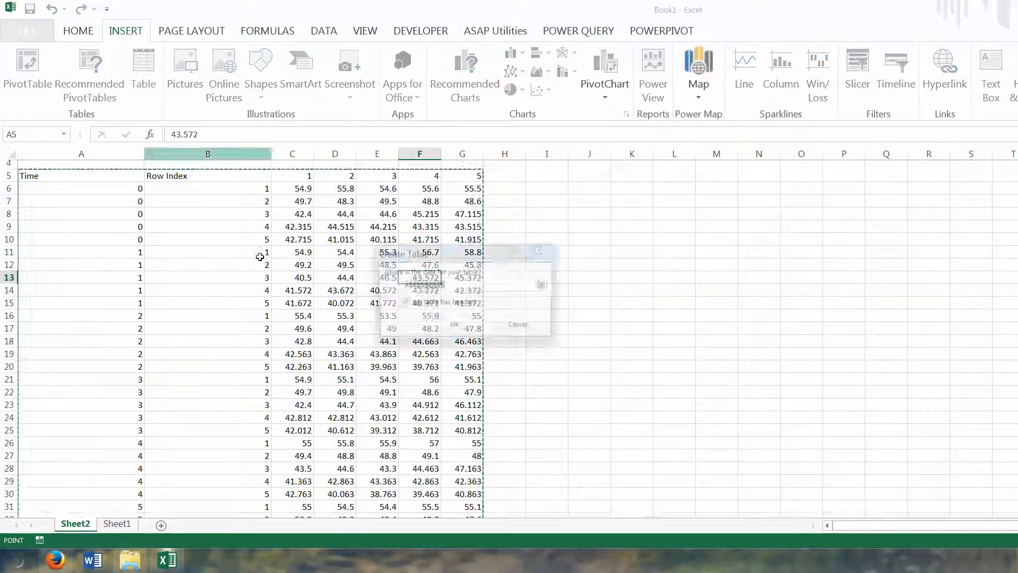
left_click(460, 325)
left_click(626, 283)
scroll(367, 321, "up", 2)
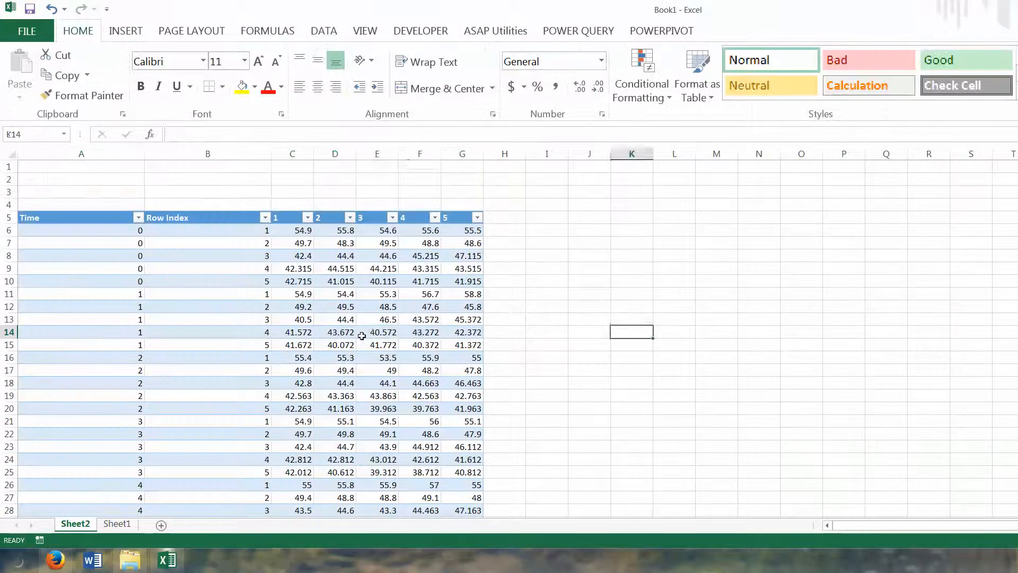
left_click(376, 331)
left_click(562, 344)
left_click(419, 344)
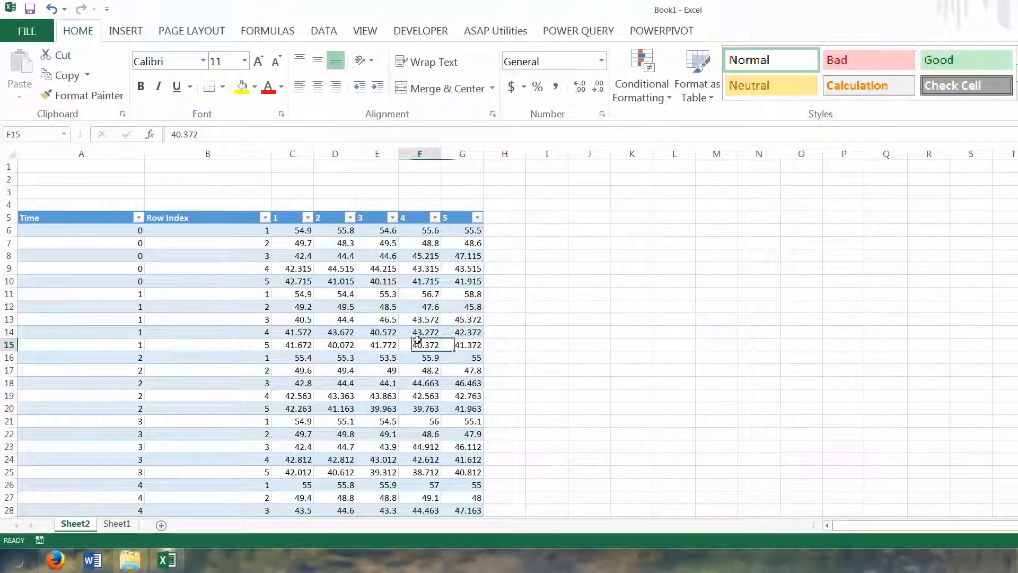
left_click(333, 294)
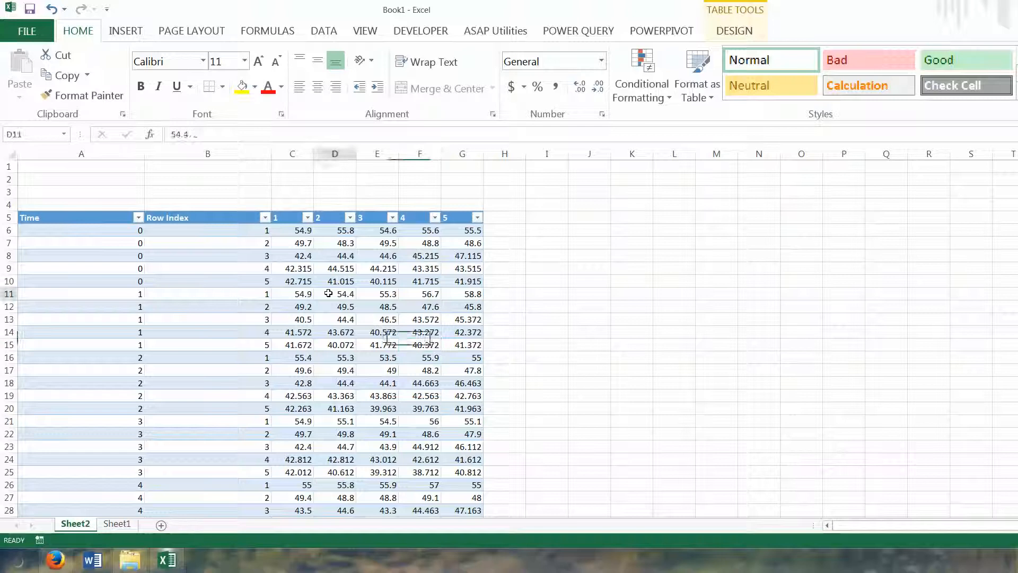
left_click(289, 268)
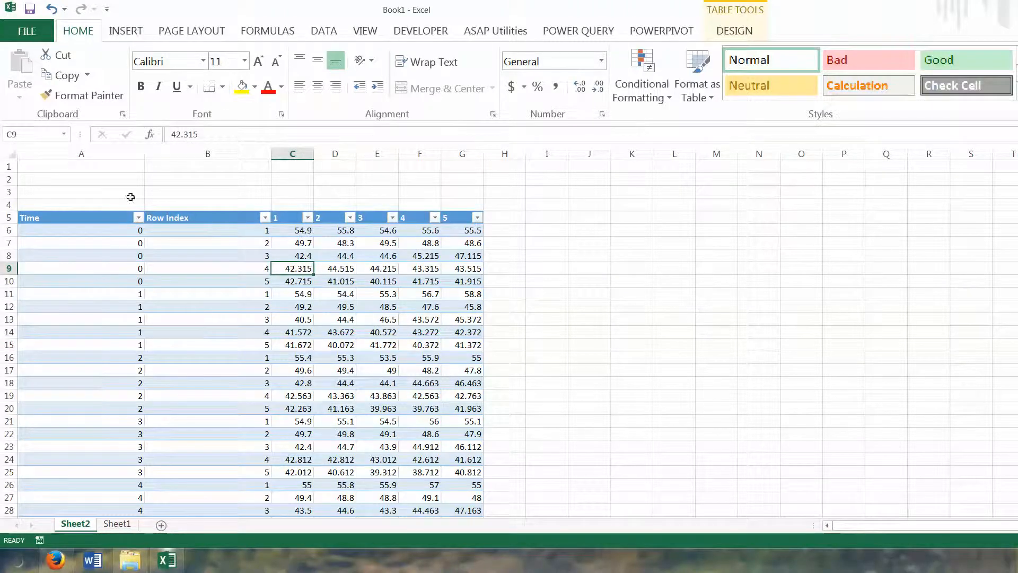
Step: Filter the table's Time column to show only the rows with value 0
left_click(137, 218)
left_click(56, 345)
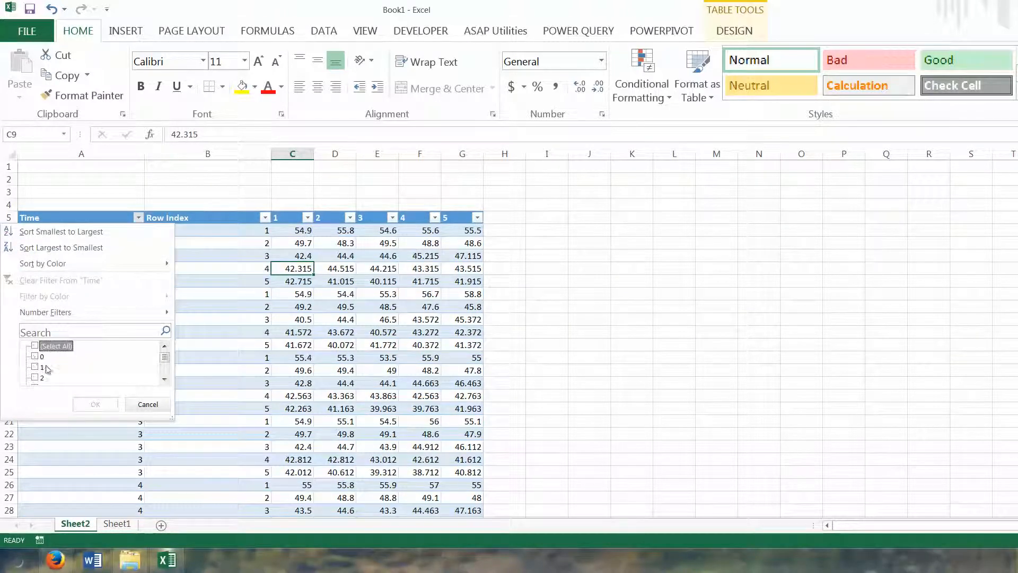
left_click(36, 357)
left_click(95, 405)
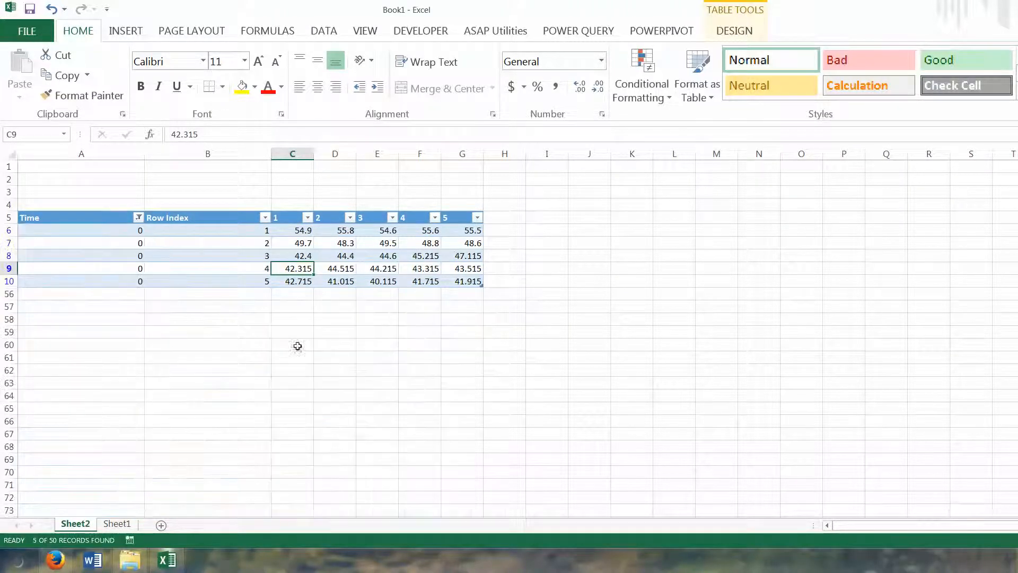
Step: Reset the Time column filter so that the table shows the rows of every time value
left_click(339, 332)
left_click(287, 256)
left_click(138, 218)
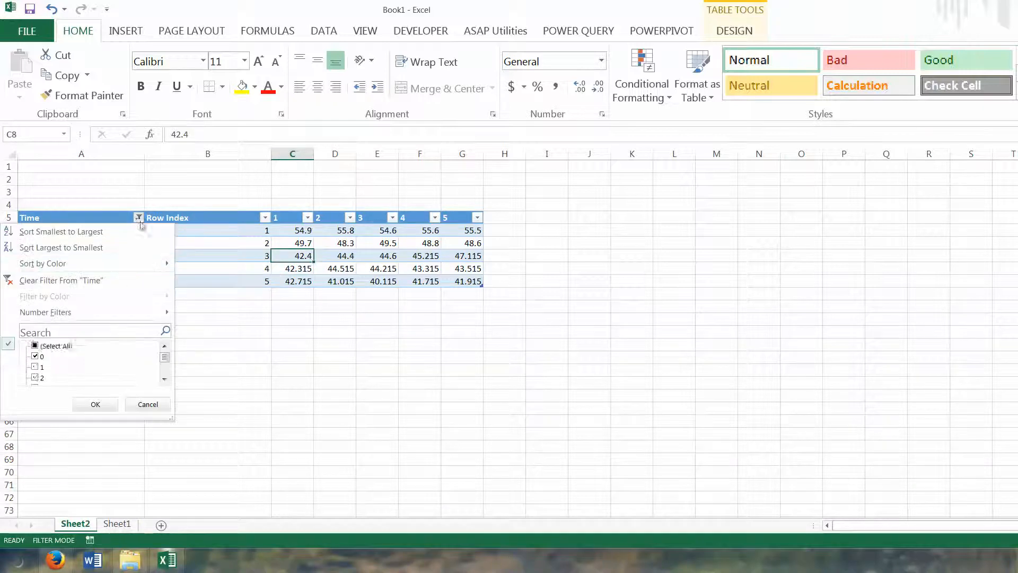
left_click(95, 405)
left_click(504, 307)
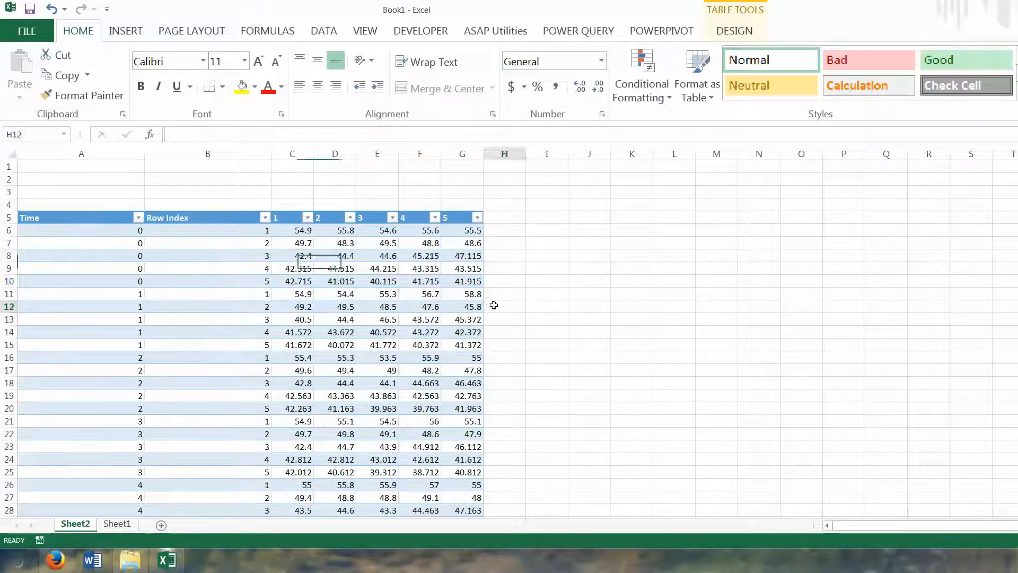
left_click(632, 281)
left_click(320, 243)
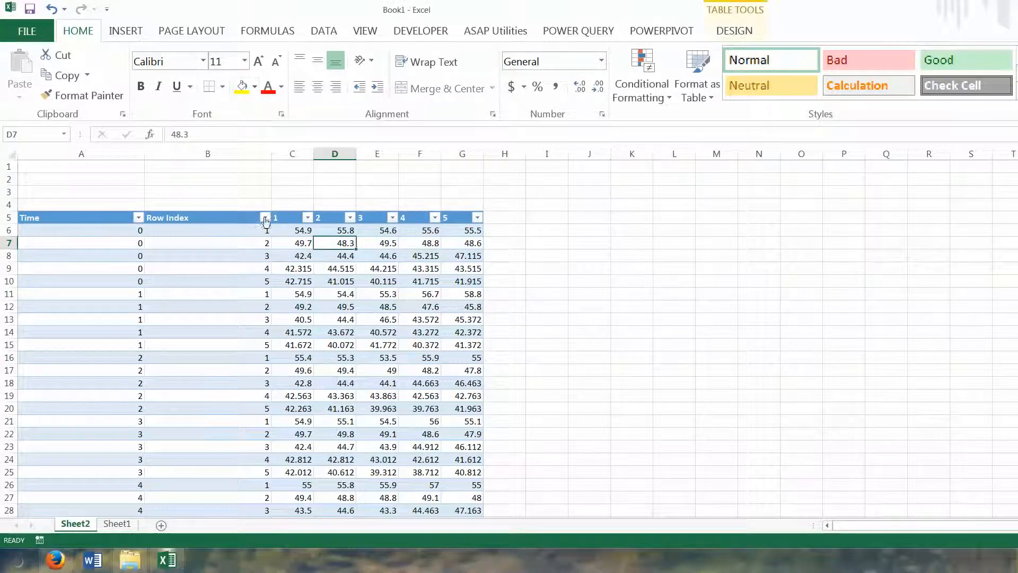
Step: Insert a 3-D surface chart from the table's columns 1 to 5, including their headers and all data rows
left_click(281, 218)
key("ctrl+shift+Right")
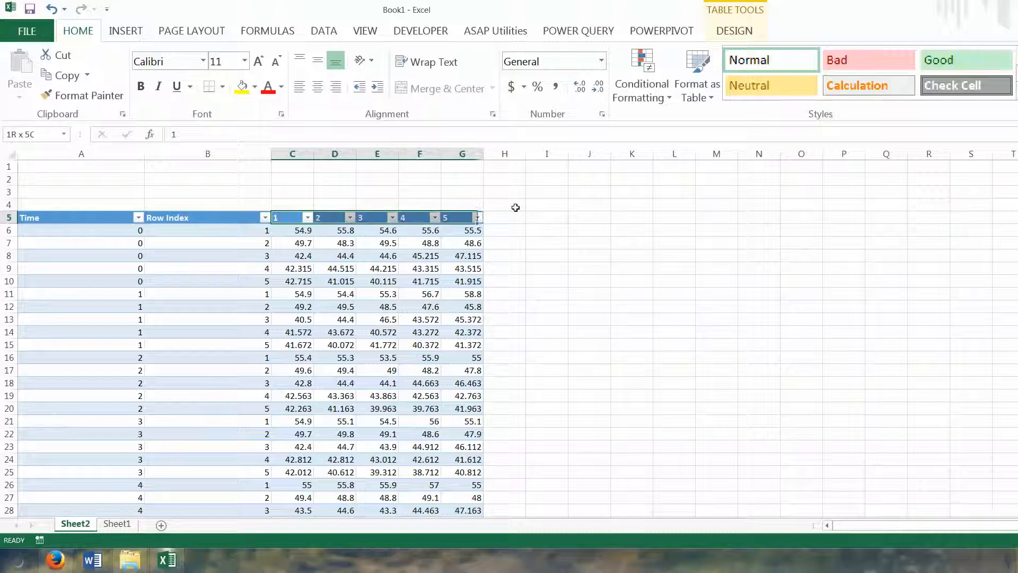
key("ctrl+shift+Down")
key("ctrl+BackSpace")
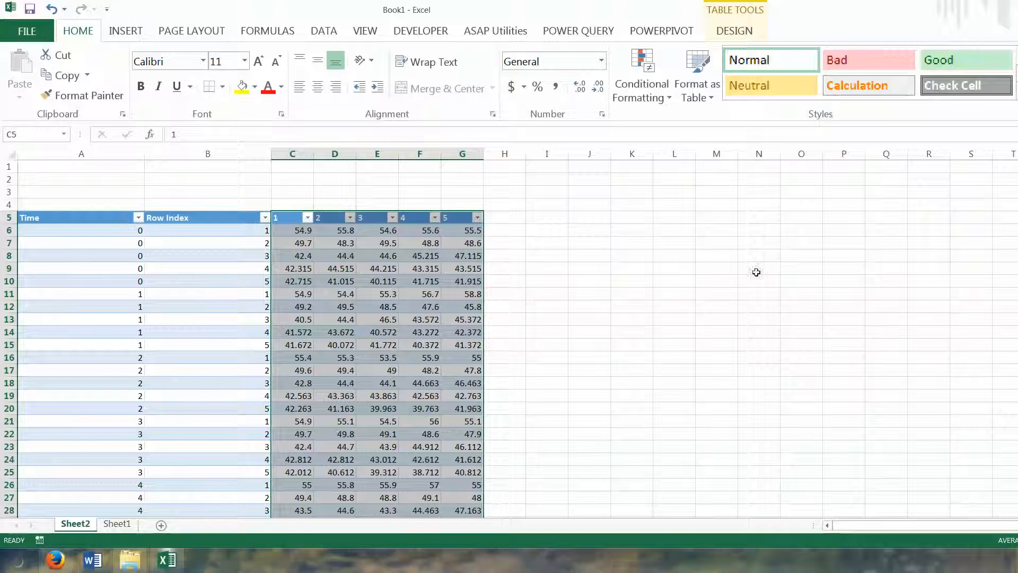
left_click(127, 32)
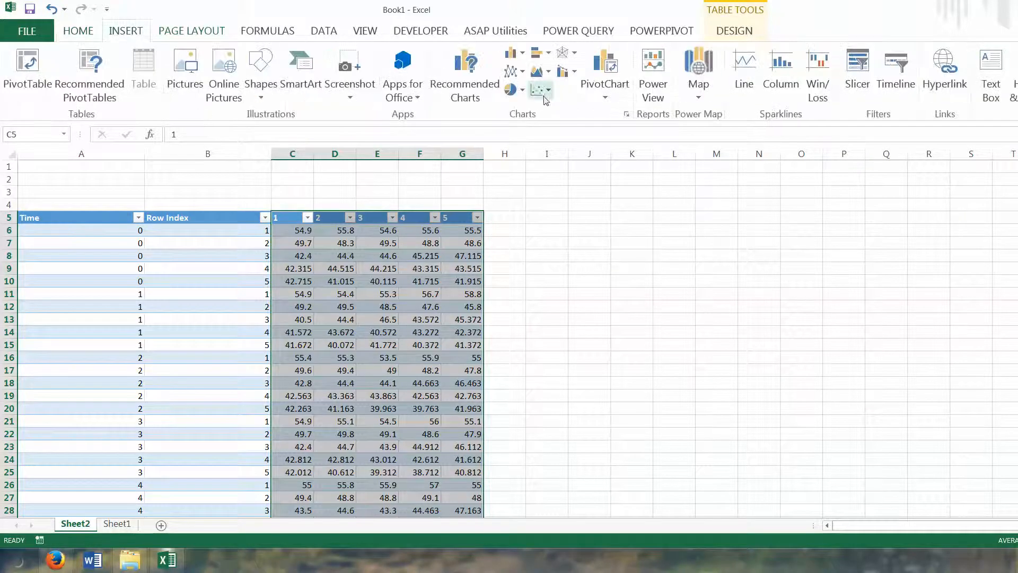
left_click(566, 52)
left_click(581, 171)
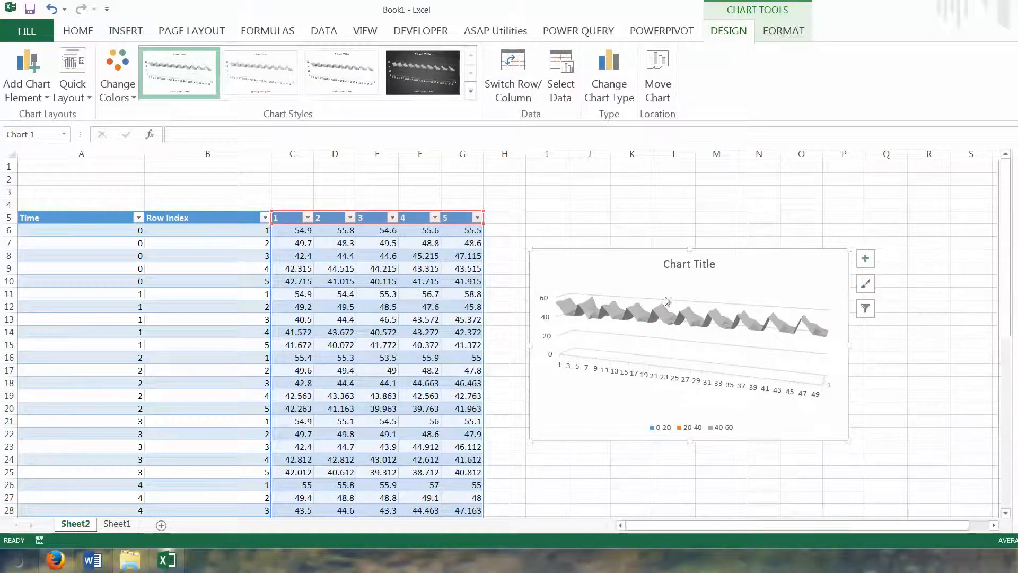
left_click(635, 194)
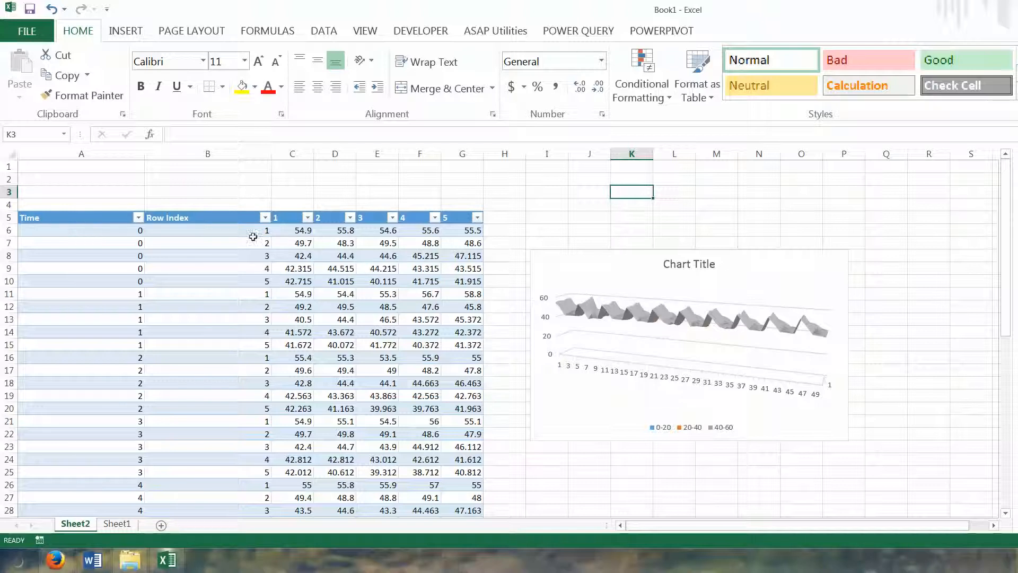
Step: Examine how the table's rows are grouped by time and row index, from the first block to the last row
left_click(269, 293)
key("Up")
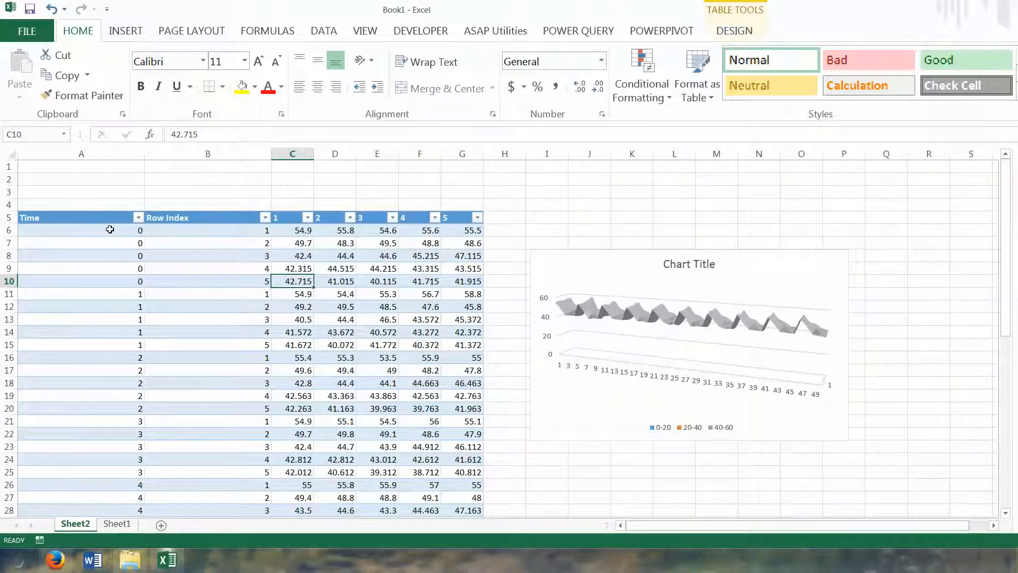
left_click_drag(110, 229, 464, 281)
left_click(464, 281)
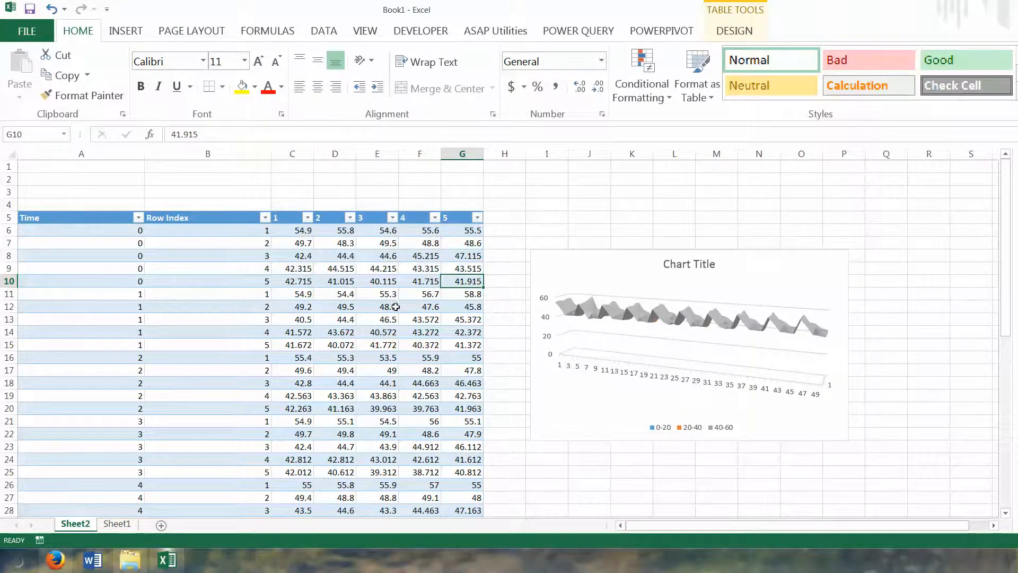
left_click(614, 402)
left_click(271, 305)
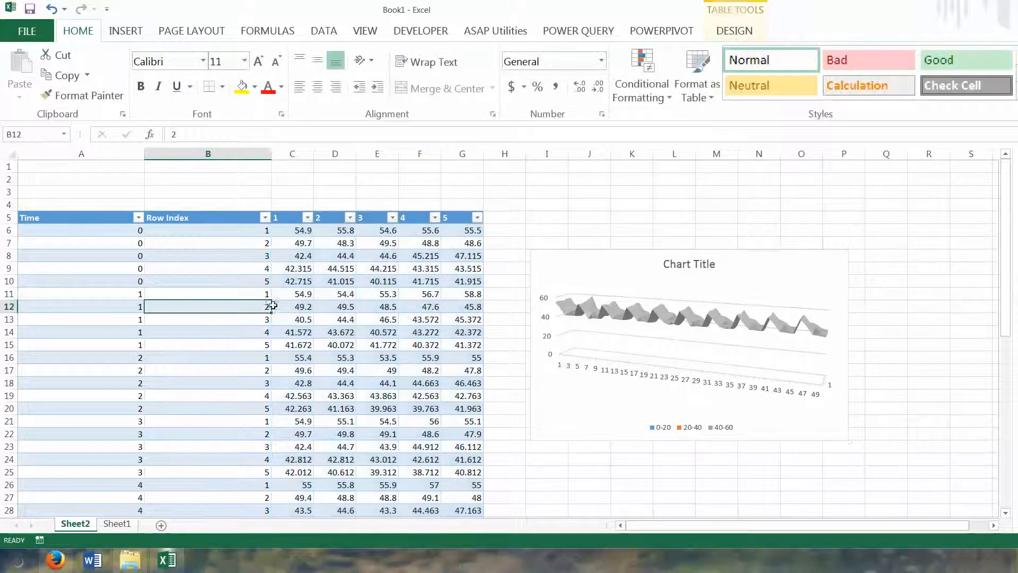
scroll(271, 306, "down", 20)
scroll(269, 287, "up", 7)
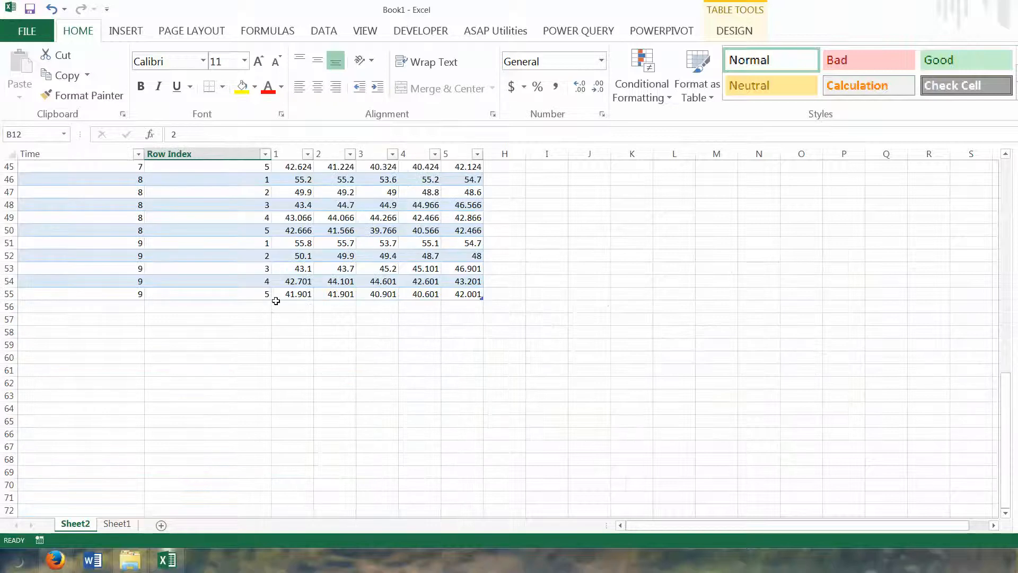
left_click(276, 300)
scroll(258, 361, "up", 5)
scroll(339, 431, "up", 9)
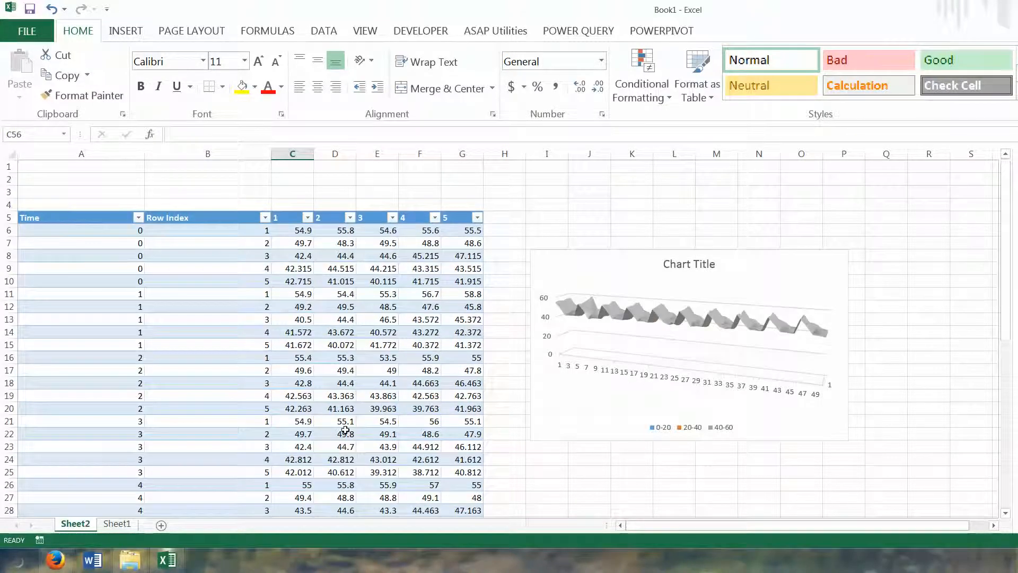
Step: Filter the table's Time column to show only the rows with value 0
left_click(590, 193)
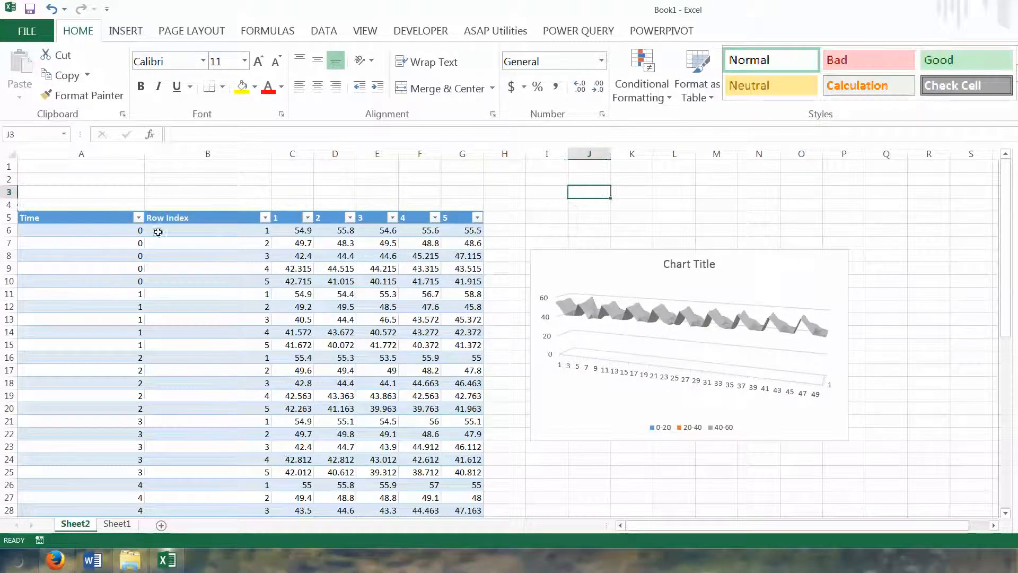
left_click(138, 218)
left_click(35, 346)
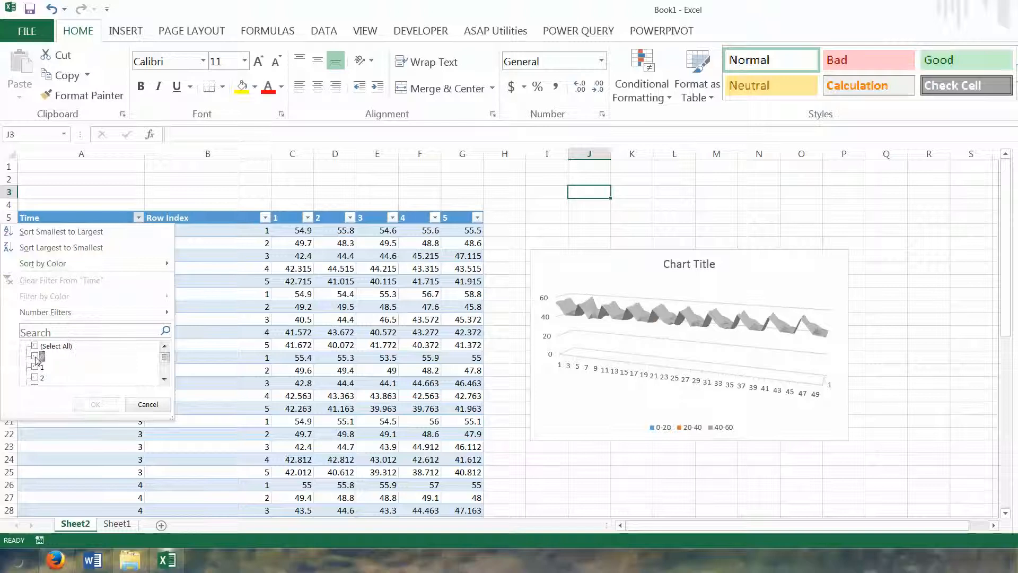
left_click(35, 356)
left_click(95, 404)
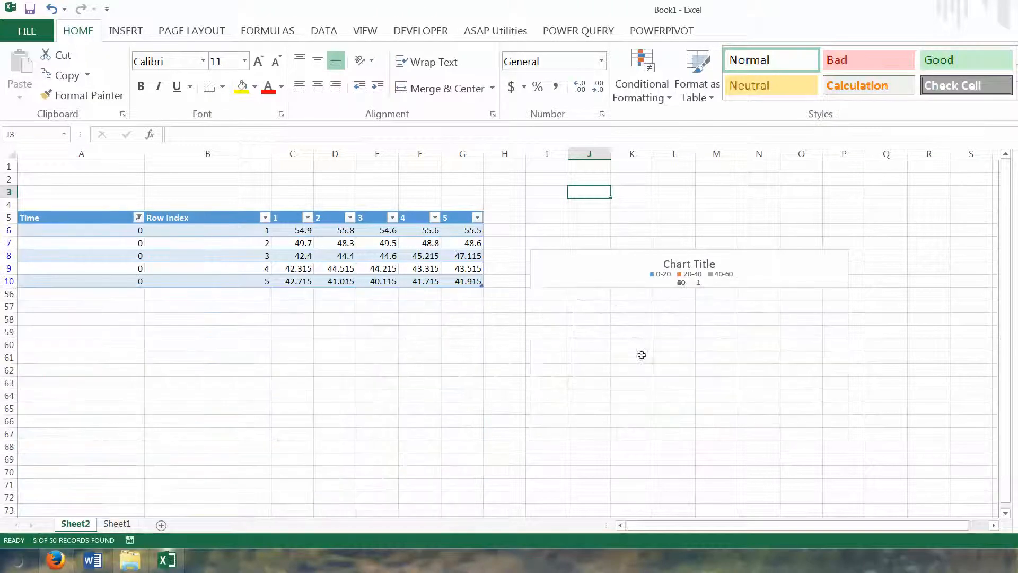
Step: Stretch the flattened surface chart downwards until its plot is readable again
left_click(636, 369)
left_click(802, 274)
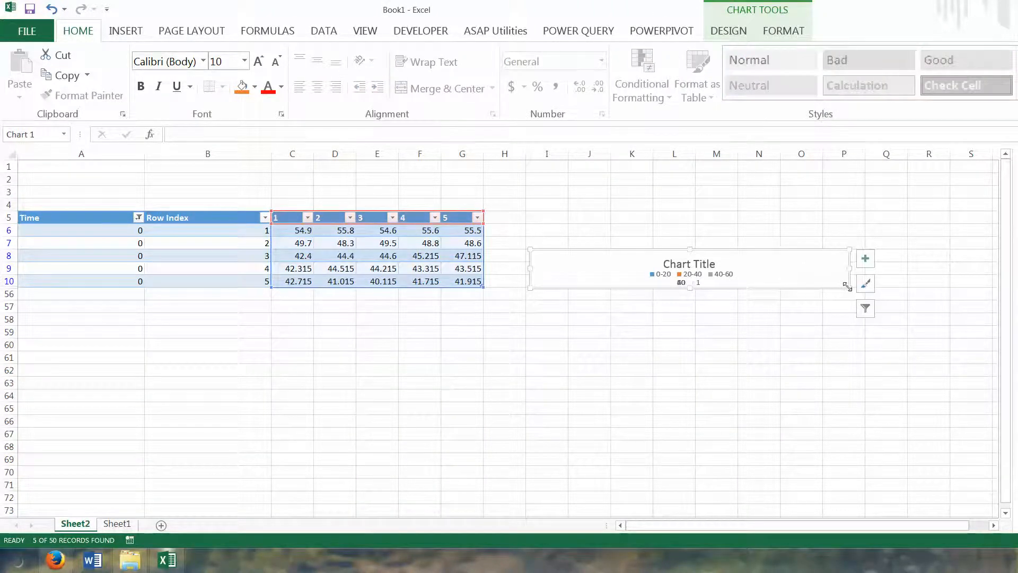
left_click_drag(848, 287, 838, 435)
left_click(934, 385)
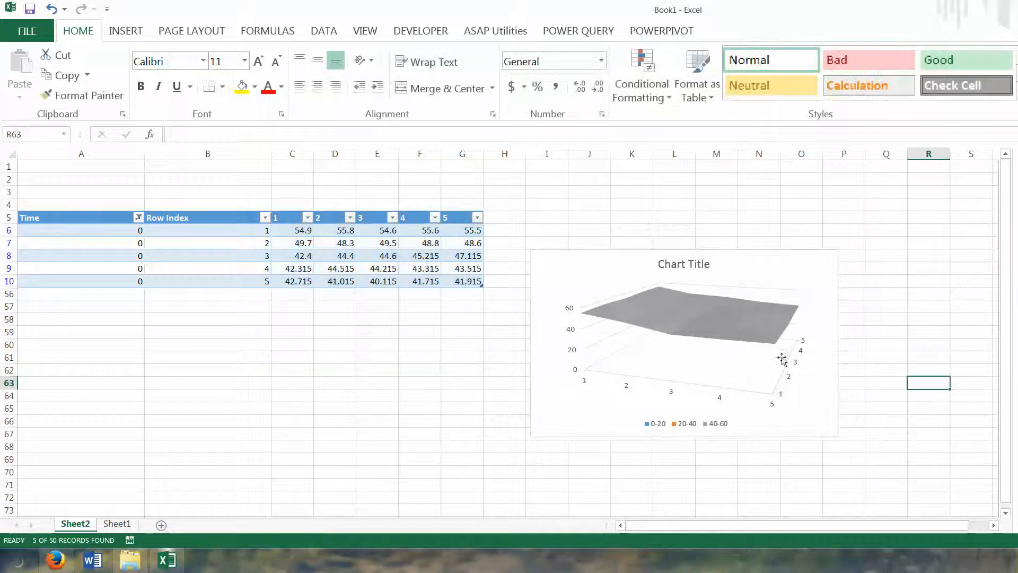
left_click(682, 313)
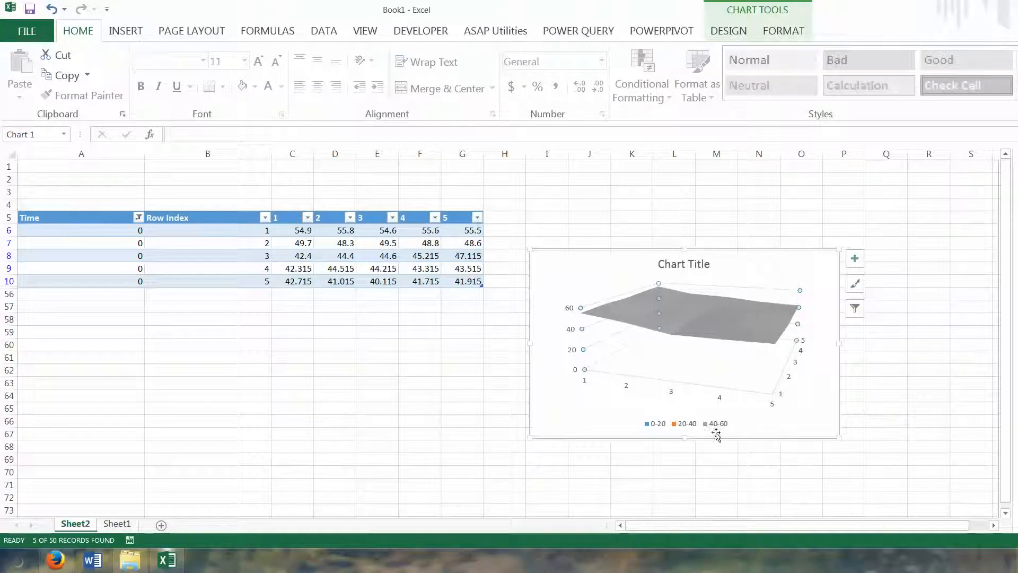
left_click(462, 421)
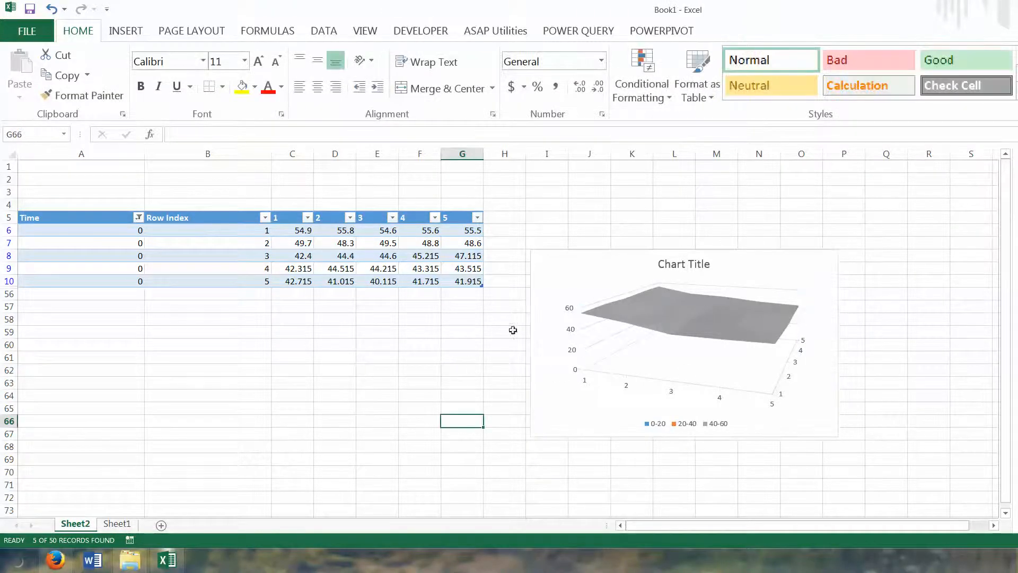
Step: Set the minimum of the surface chart's vertical axis to 40
left_click(571, 310)
right_click(571, 309)
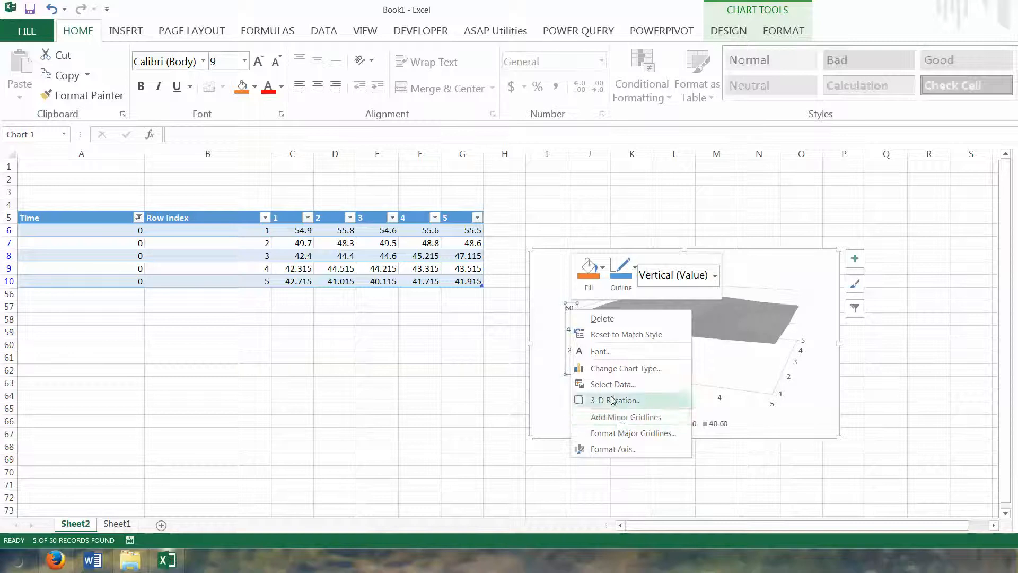
left_click(629, 445)
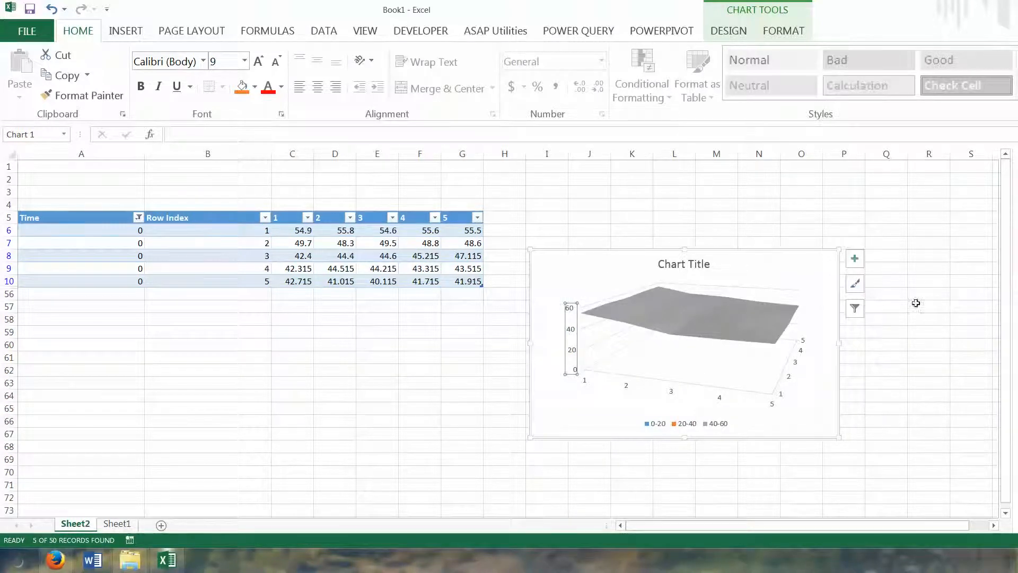
key("Return")
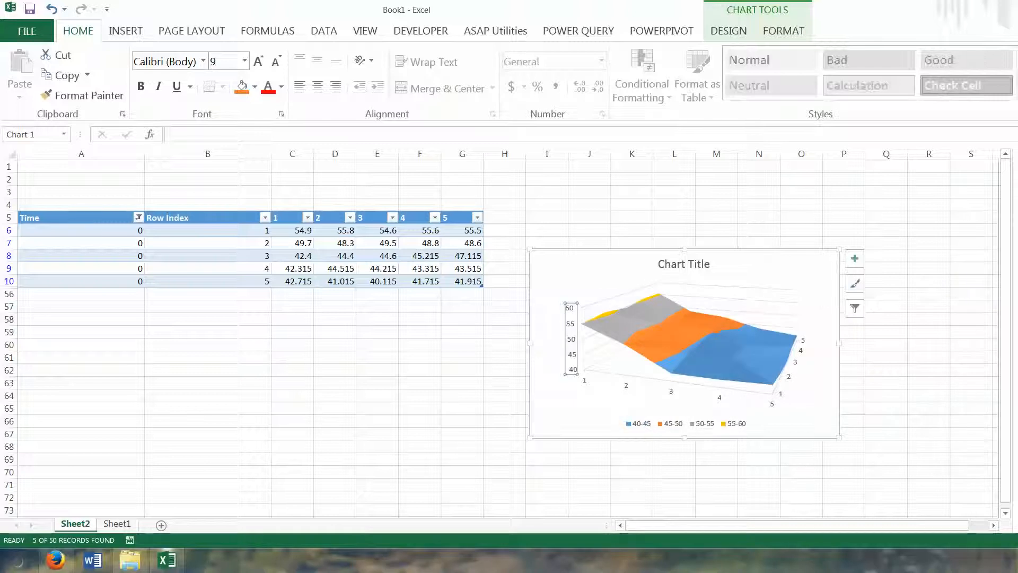
Step: Resize the whole surface chart to a larger, square format with equal height and width
left_click(785, 188)
left_click(795, 257)
left_click(784, 32)
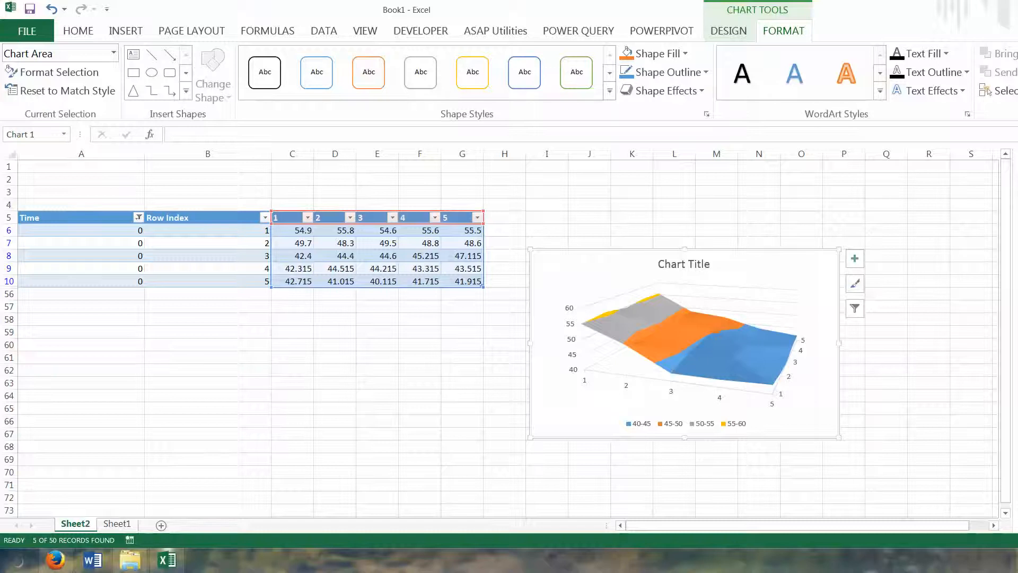
key("Return")
key("Return")
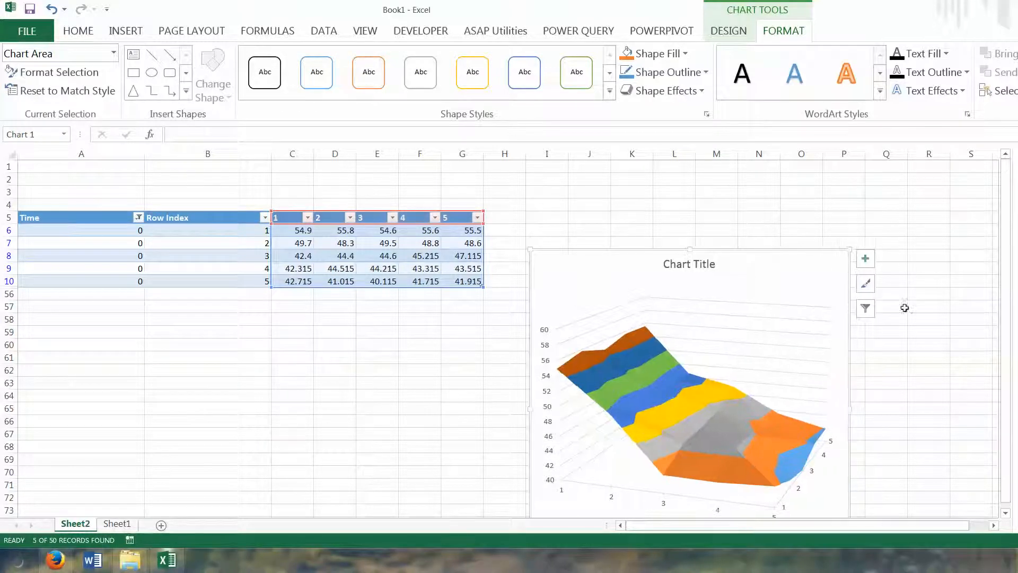
Step: Cut the surface chart and paste it at cell I2, beside the table
left_click(911, 256)
left_click(642, 260)
key("Delete")
left_click(558, 181)
key("ctrl+v")
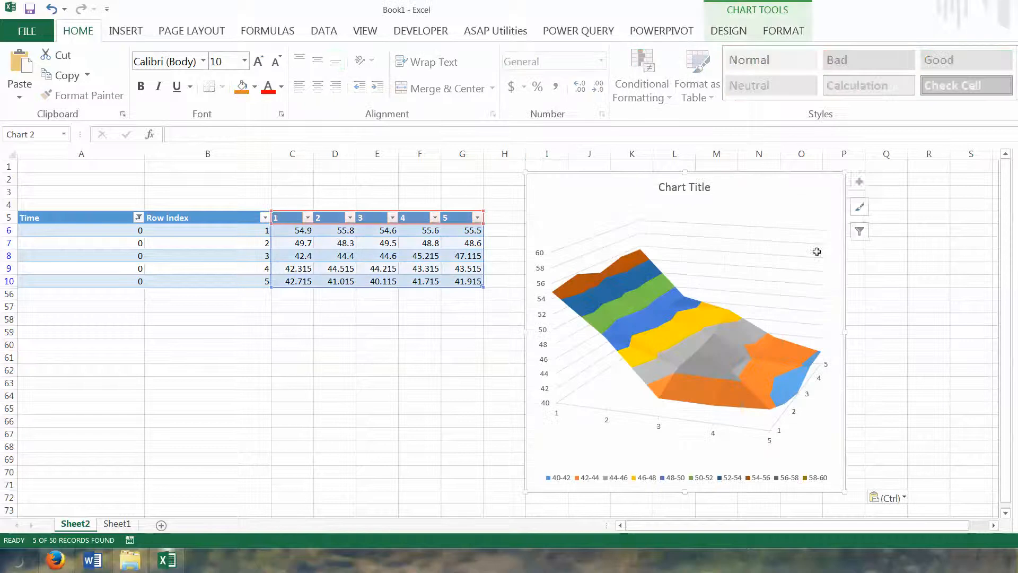
left_click(961, 307)
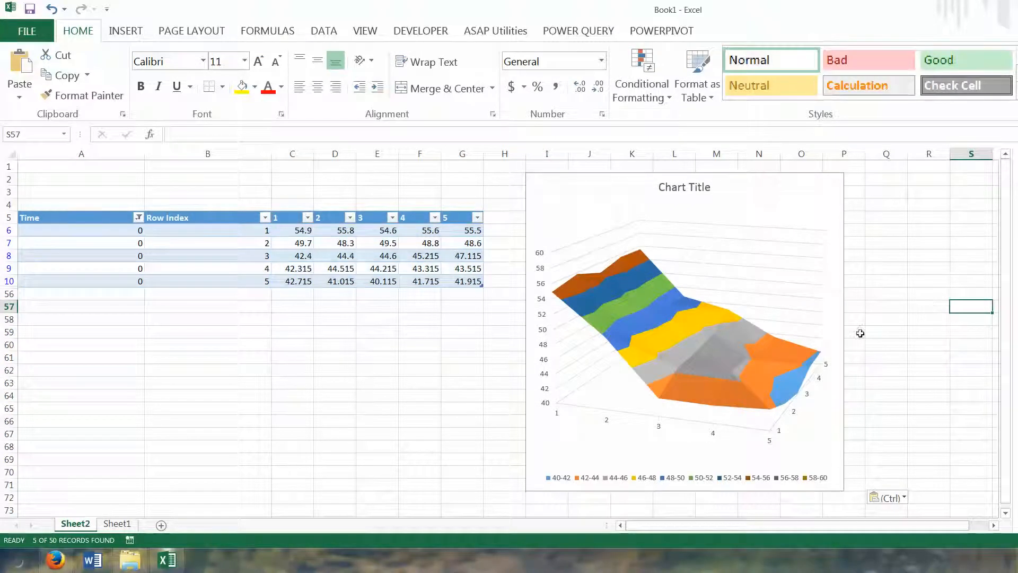
Step: Change the chart title to "Temperature at Sensors"
left_click(673, 188)
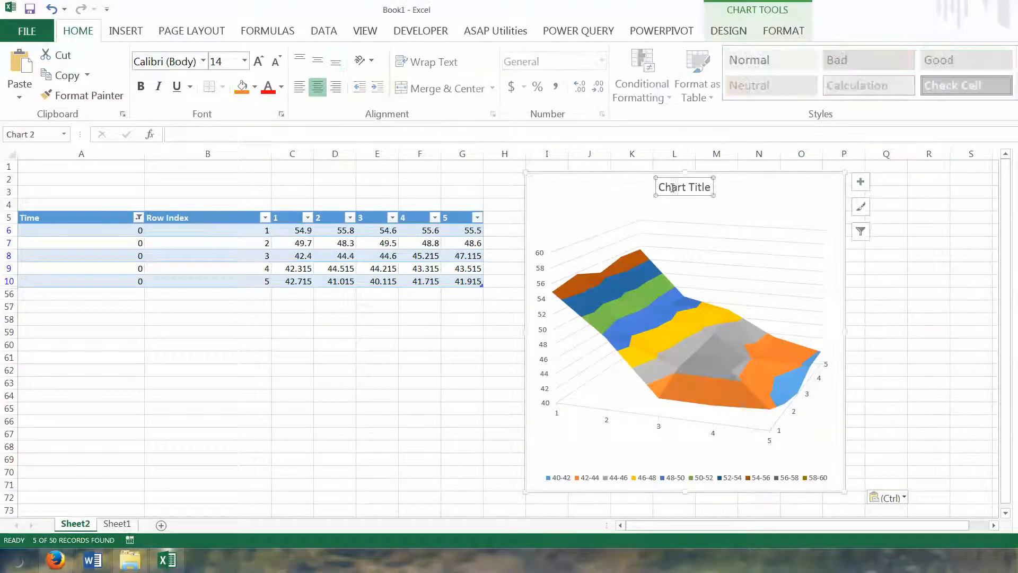
left_click(395, 133)
type("Temperature at Sensors")
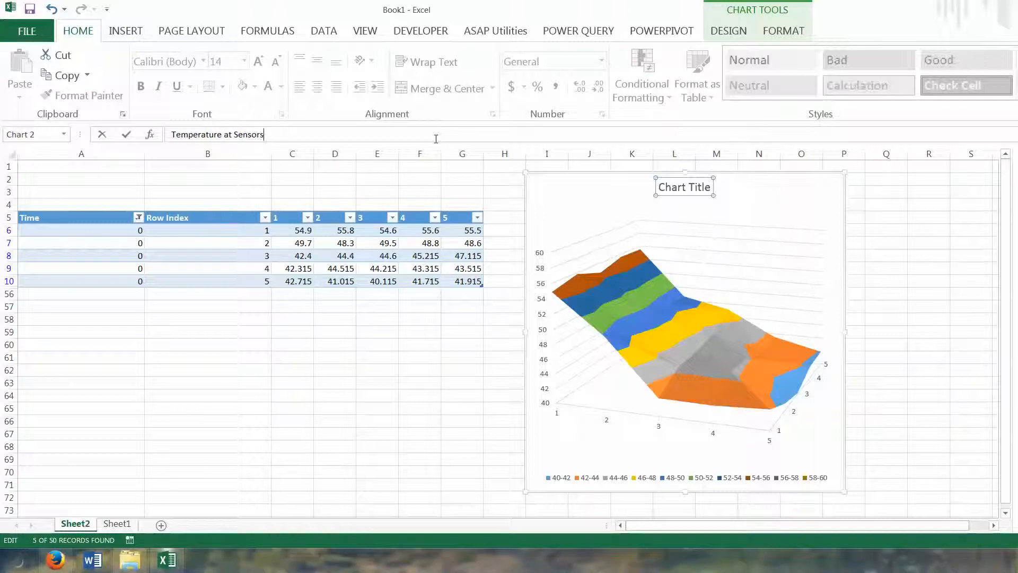
key("Return")
left_click(929, 433)
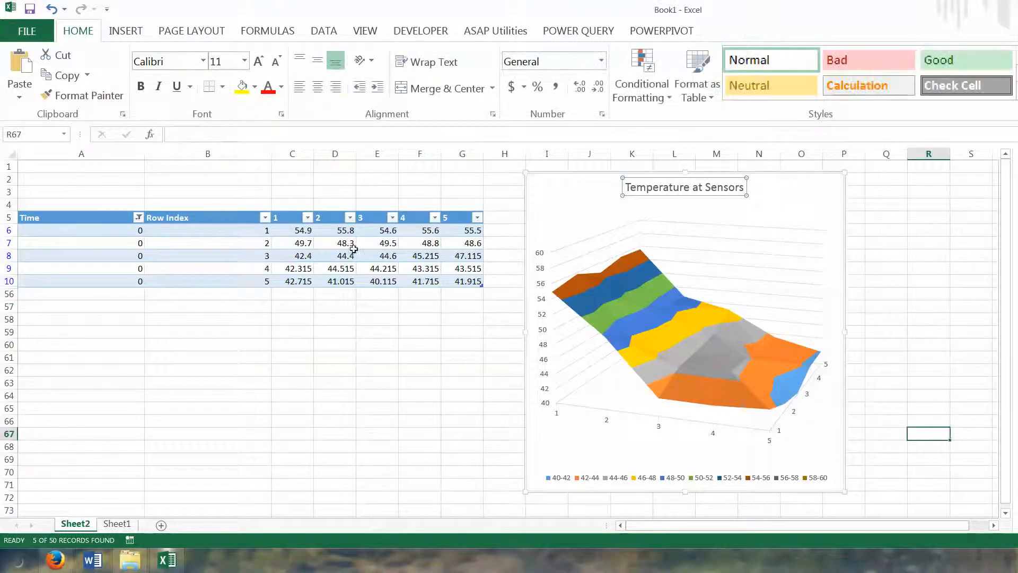
left_click(346, 358)
left_click(148, 387)
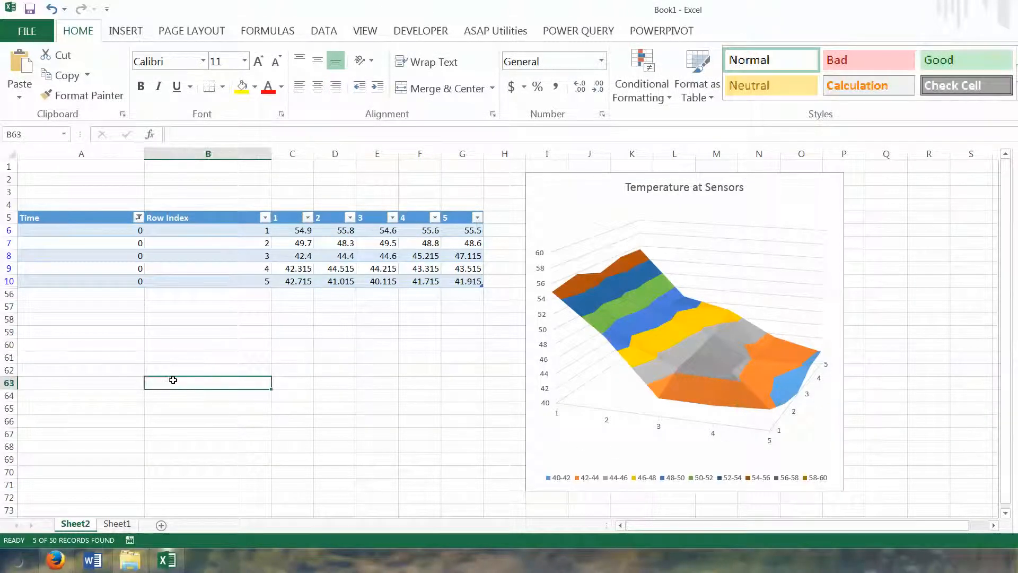
Step: Filter the table's Time column to show only the rows with value 1 in the table and chart
left_click(139, 208)
left_click(138, 217)
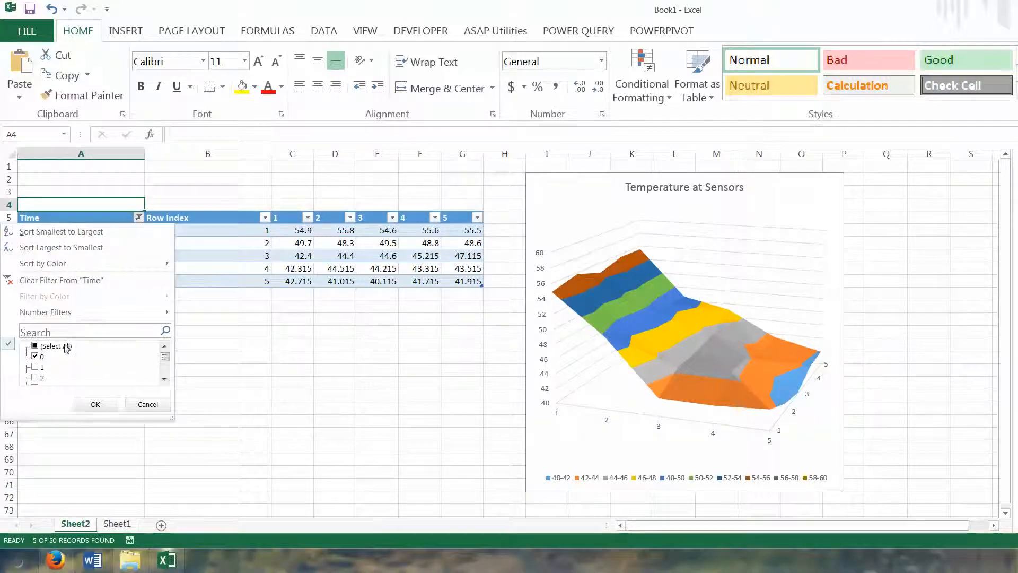
left_click(38, 347)
left_click(35, 347)
left_click(37, 368)
left_click(96, 404)
left_click(371, 370)
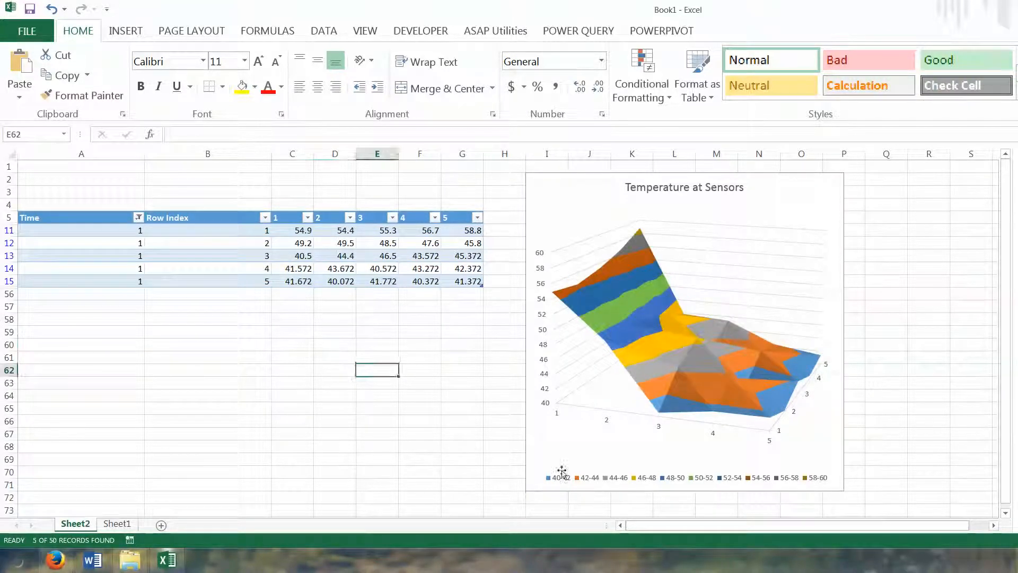
left_click(197, 435)
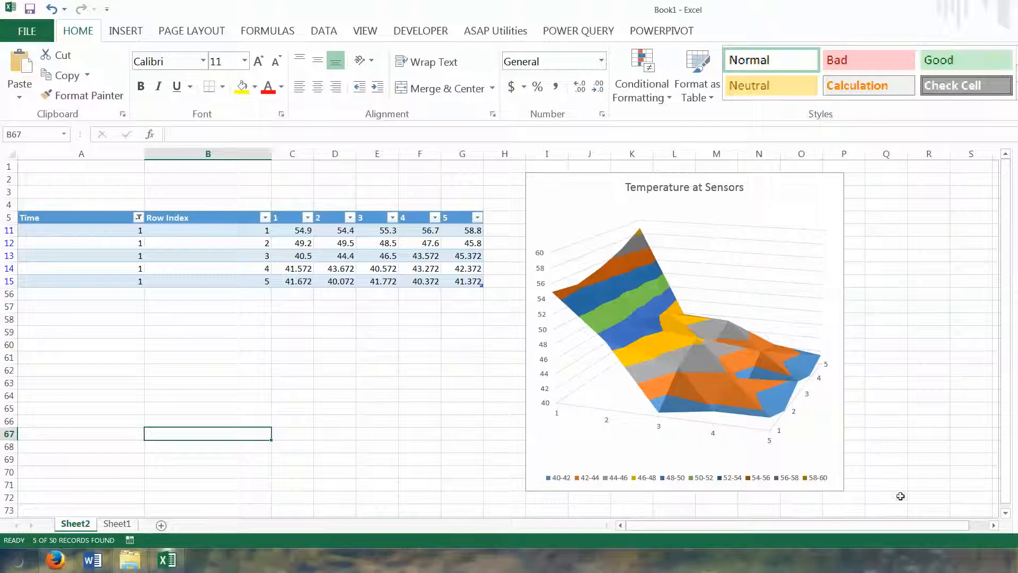
left_click(840, 467)
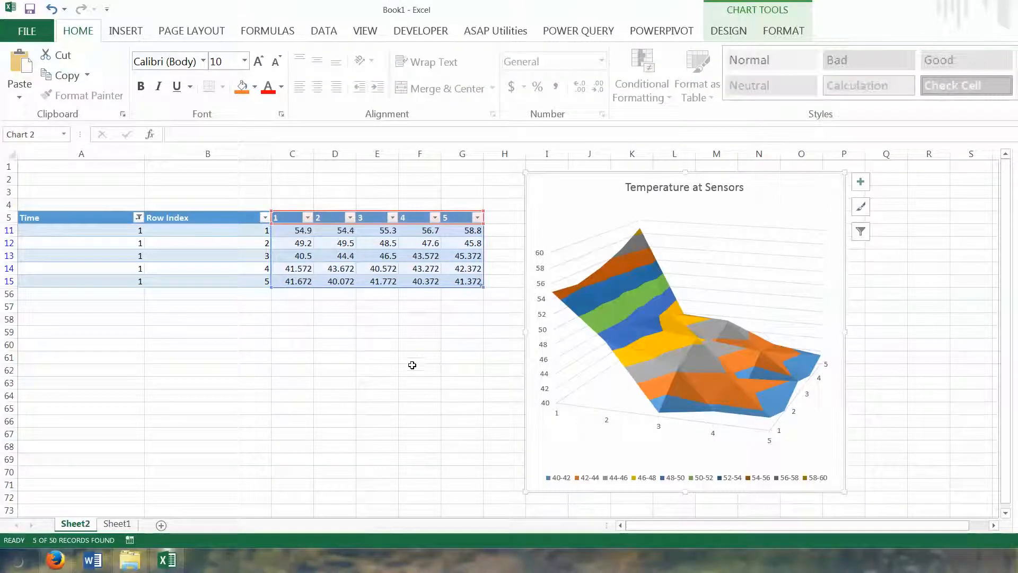
Step: Enter the criteria header "Time" in cell A1 above the table
left_click(377, 382)
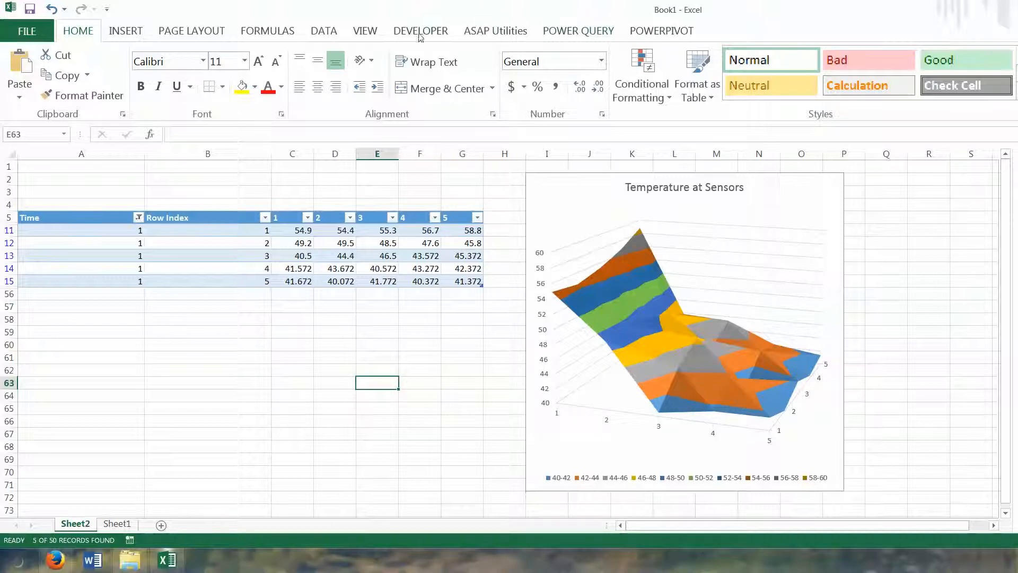
left_click(74, 168)
type("T")
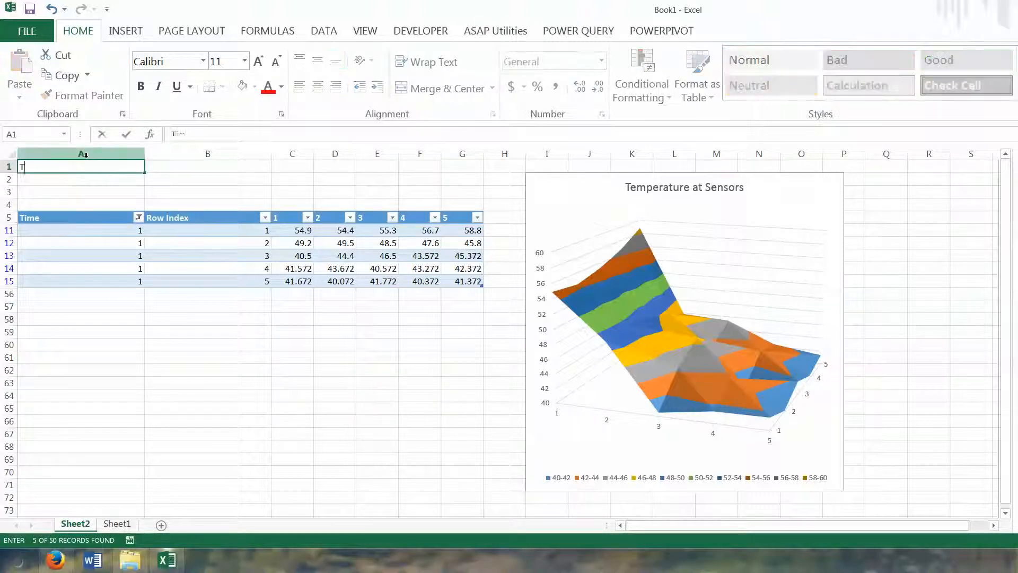
type("ime")
key("Return")
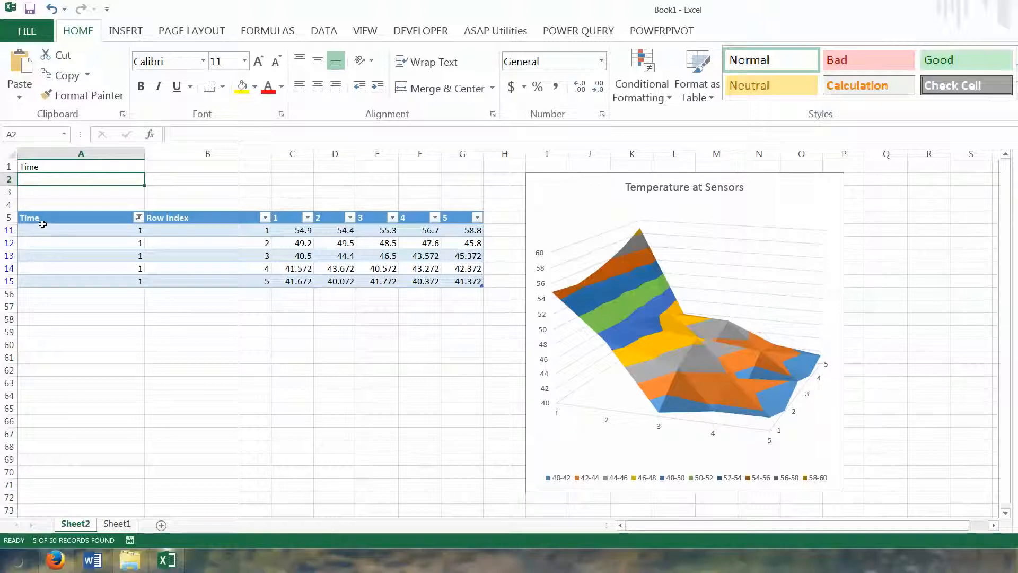
Step: Reset the table's Time column filter so that all time values are shown
left_click(138, 218)
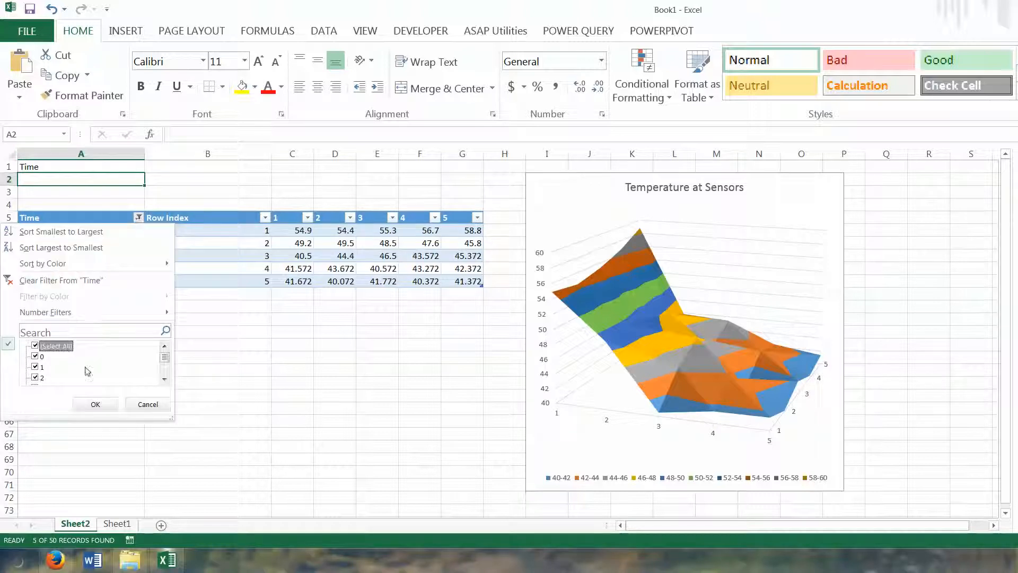
left_click(96, 404)
left_click(293, 332)
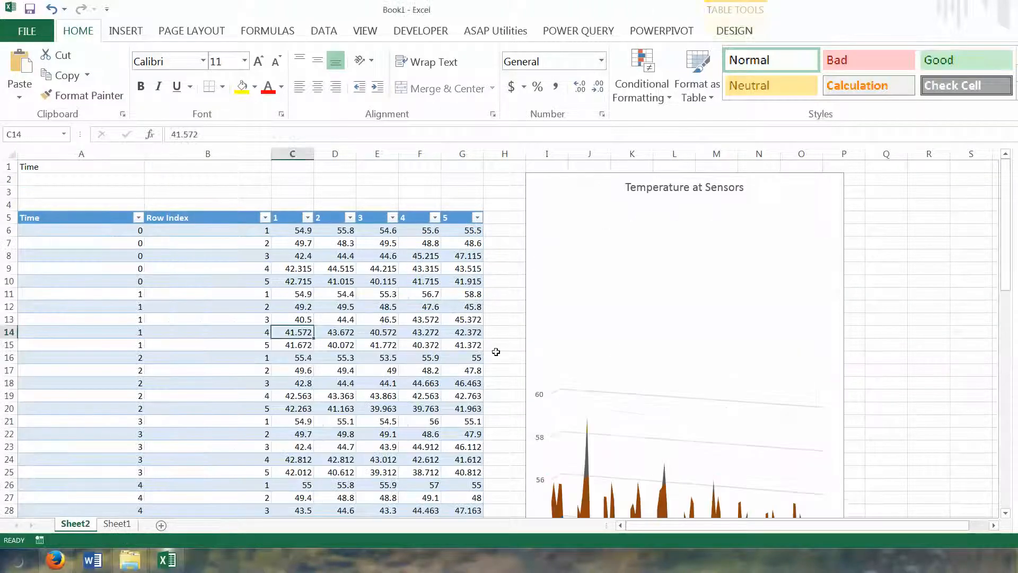
left_click(501, 289)
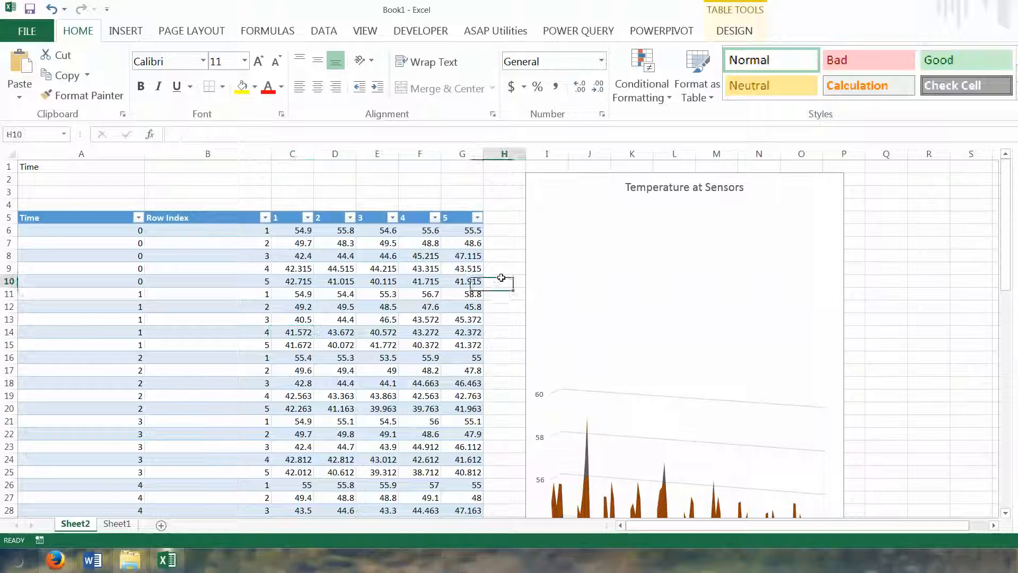
left_click(557, 229)
left_click(565, 191)
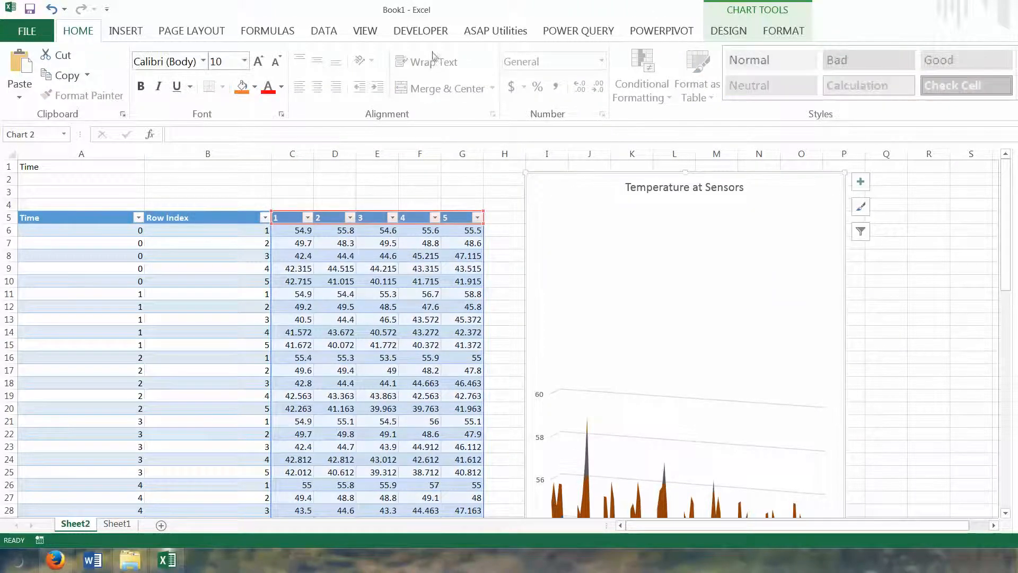
Step: Start an advanced filter and set its list range to the whole table, Table1[#All]
left_click(324, 30)
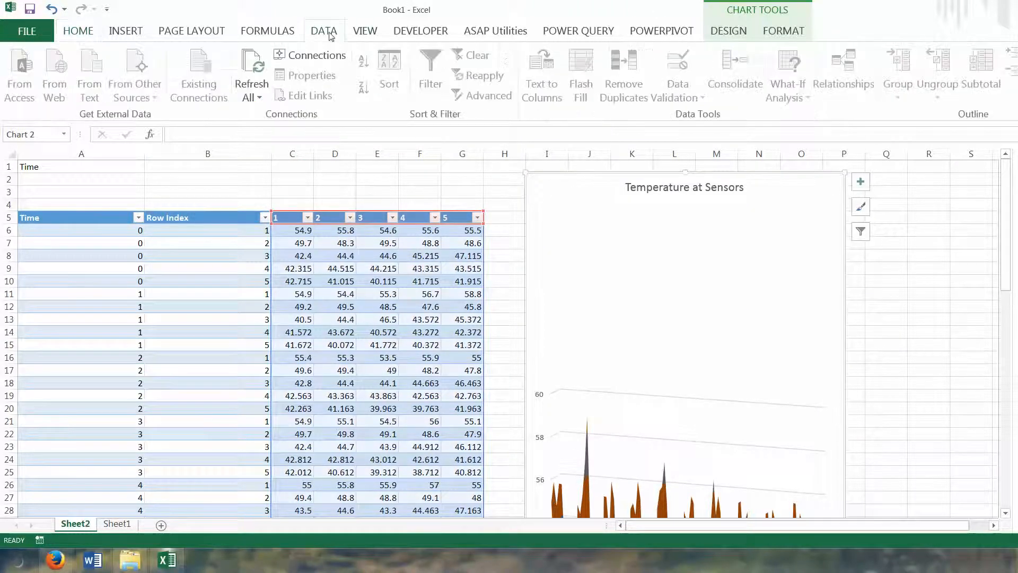
left_click(473, 188)
left_click(481, 95)
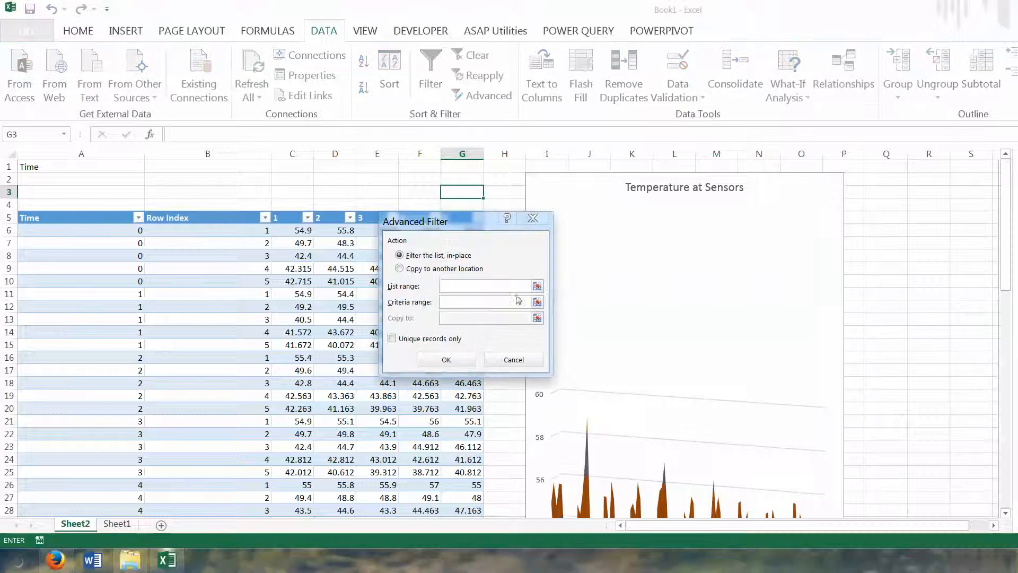
left_click(538, 287)
left_click(128, 218)
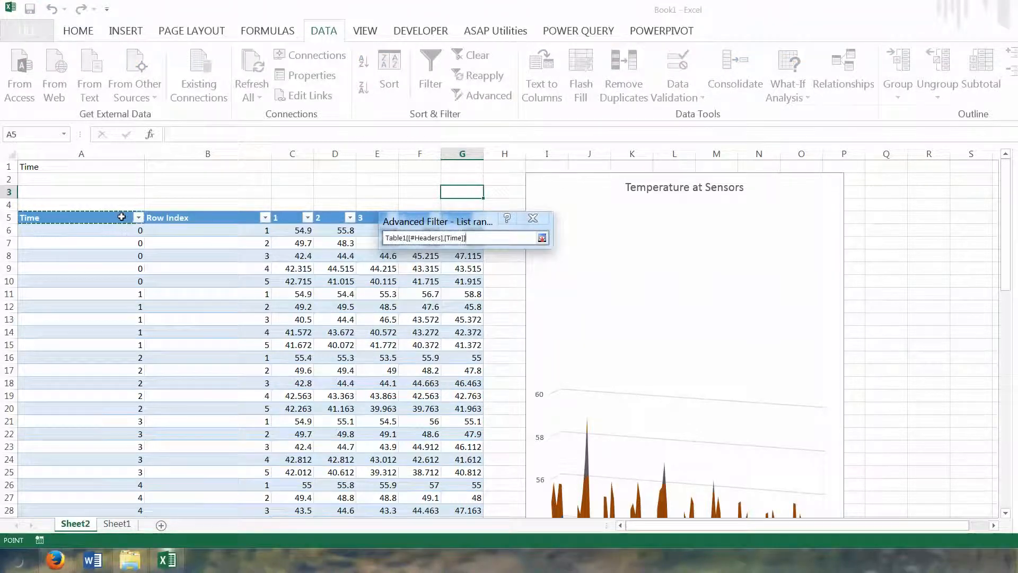
key("ctrl+shift+Right")
key("ctrl+shift+Down")
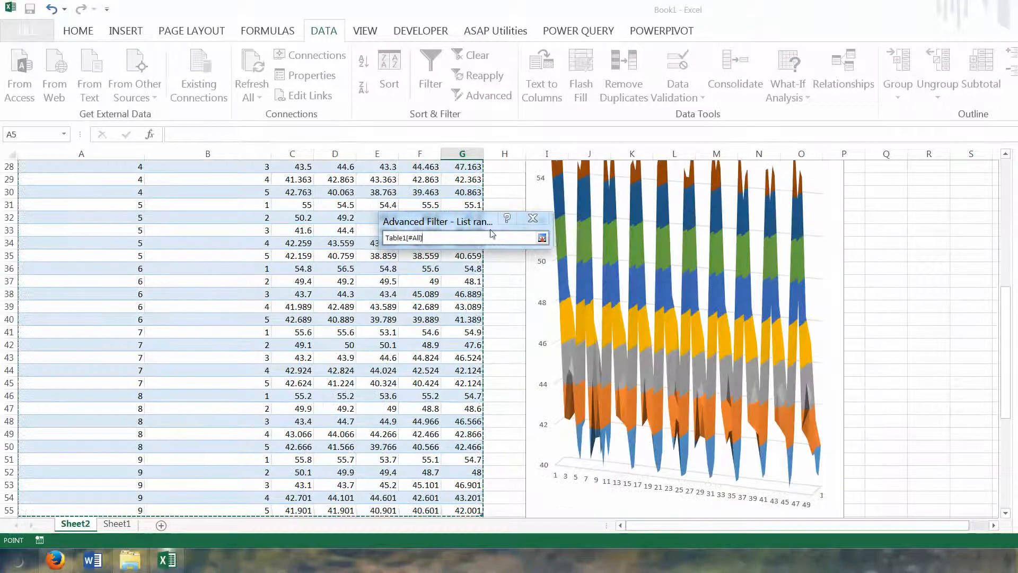
left_click(542, 238)
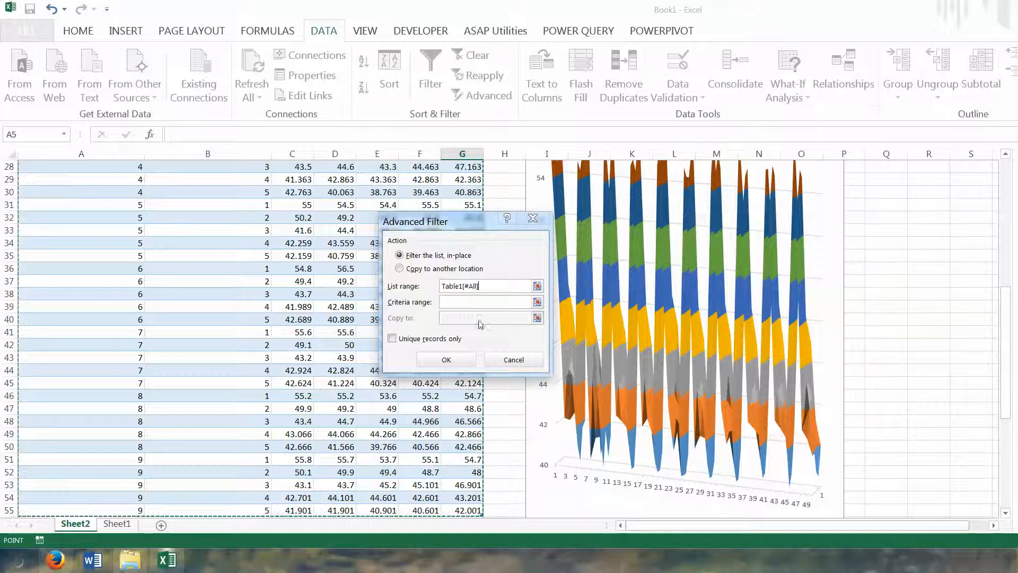
Step: Set the advanced filter's criteria range to Sheet2!$A$1:$A$2 and filter the list in place
left_click(529, 301)
scroll(193, 270, "up", 9)
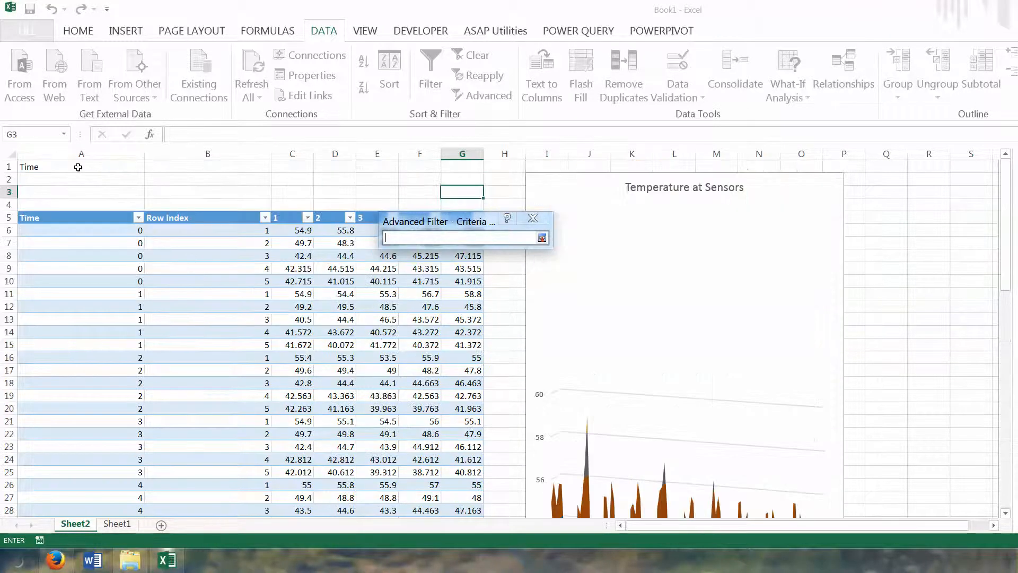
left_click_drag(78, 167, 79, 179)
left_click(542, 238)
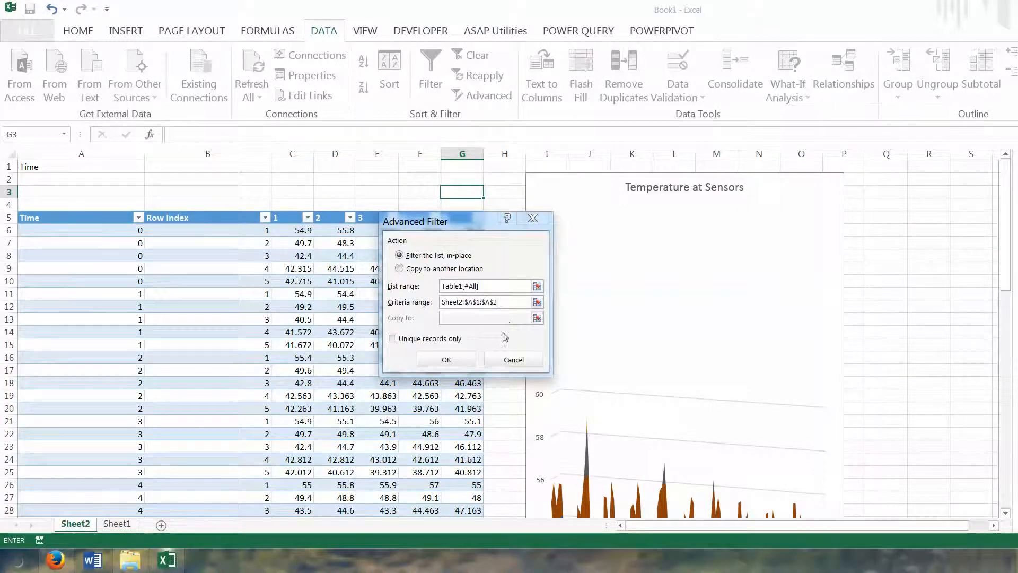
left_click(467, 357)
left_click(211, 188)
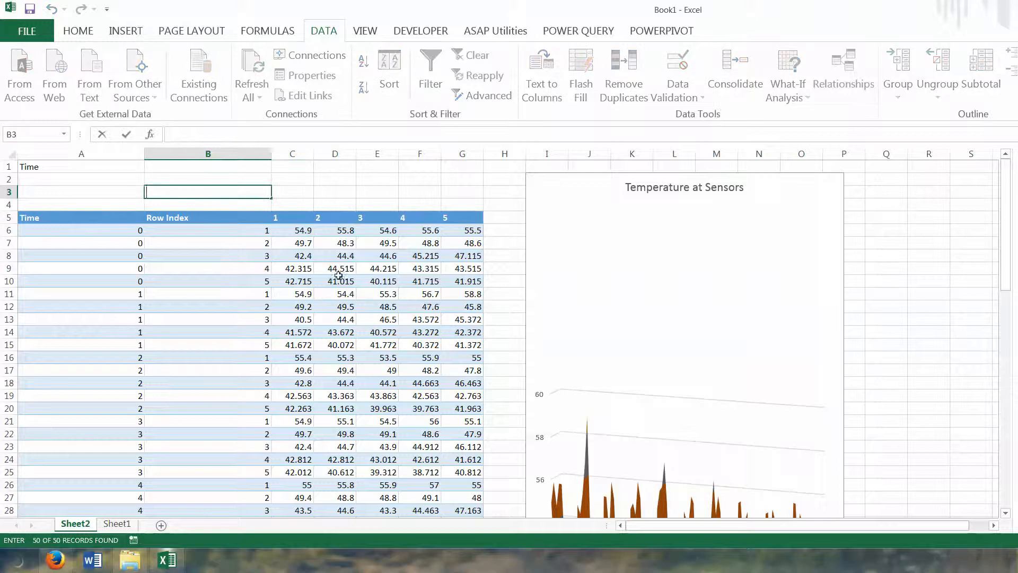
scroll(341, 264, "down", 4)
scroll(107, 173, "up", 4)
Step: Enter 0 as the Time criterion in cell A2 and rerun the advanced filter on the table
left_click(98, 182)
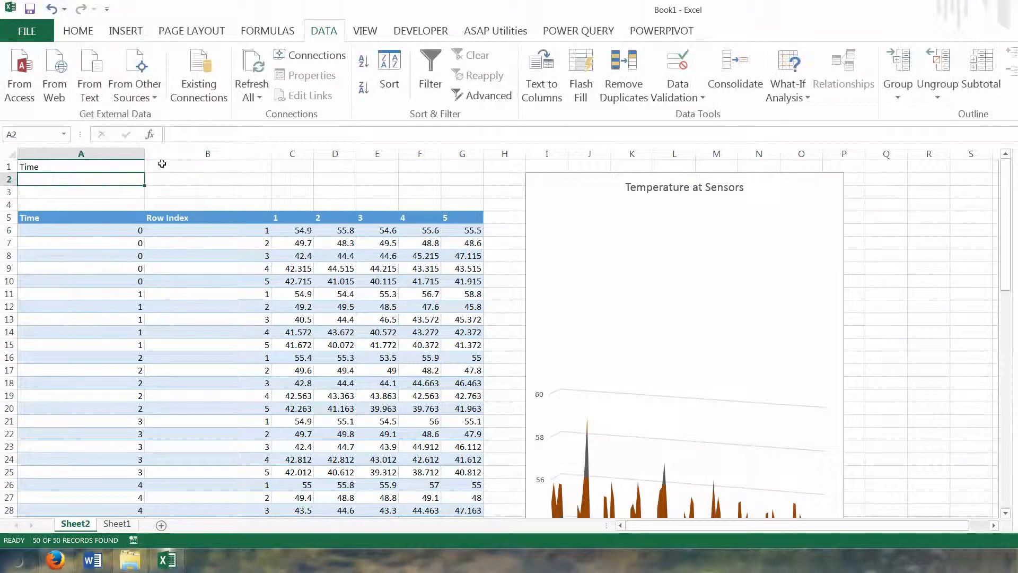
type("0")
key("Return")
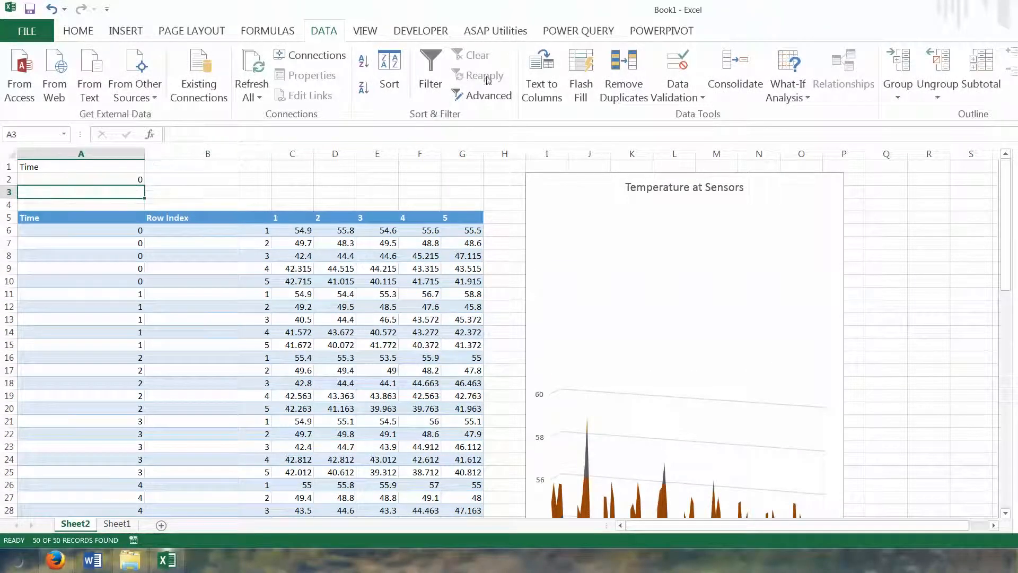
left_click(481, 96)
left_click(448, 360)
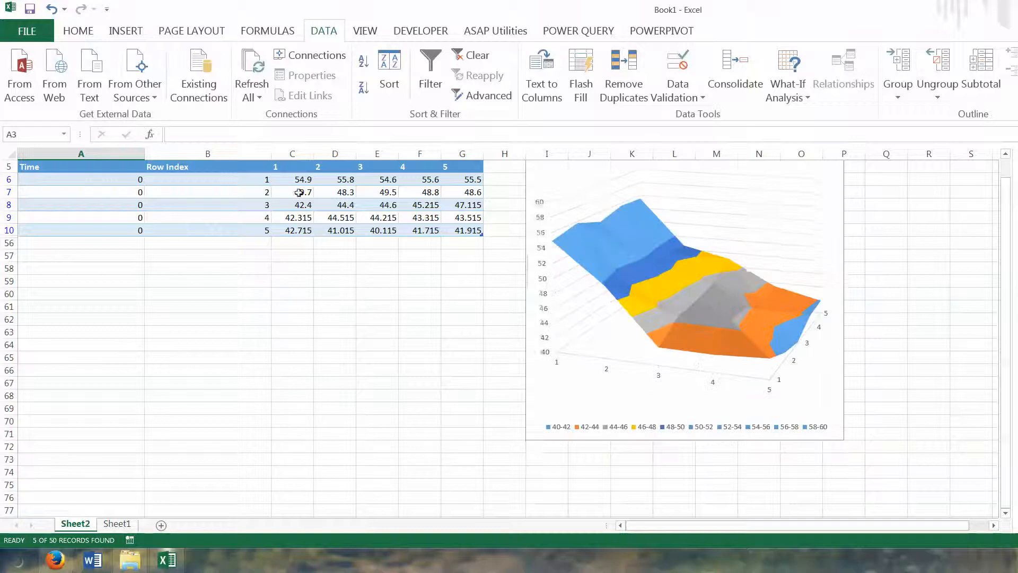
left_click(390, 357)
scroll(256, 352, "up", 2)
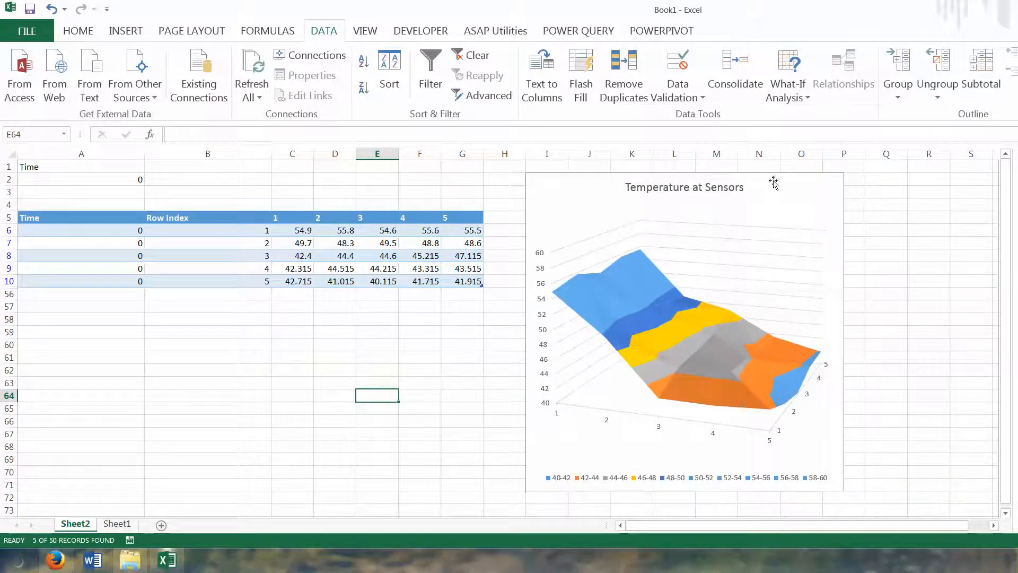
left_click(790, 200)
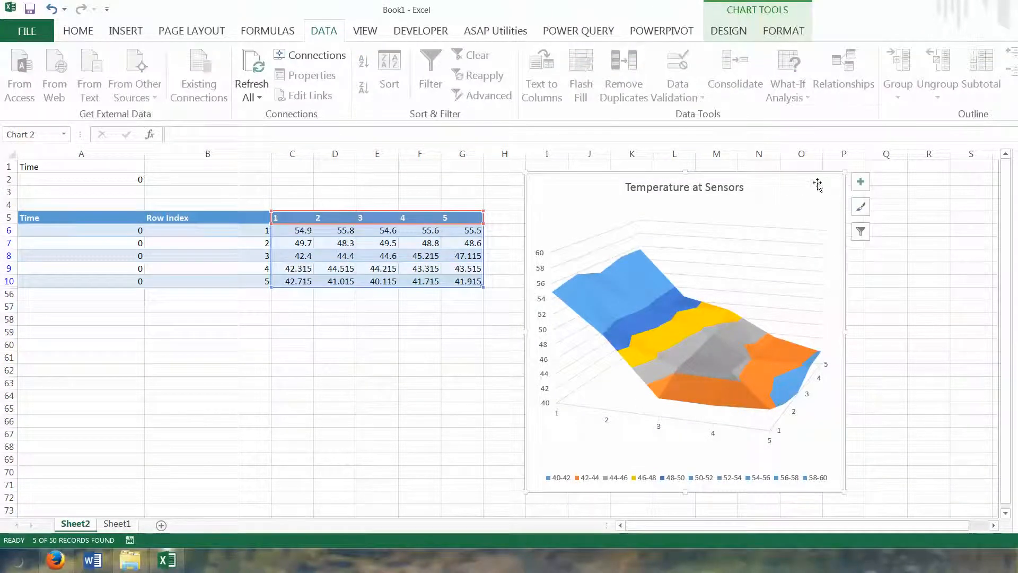
left_click(800, 31)
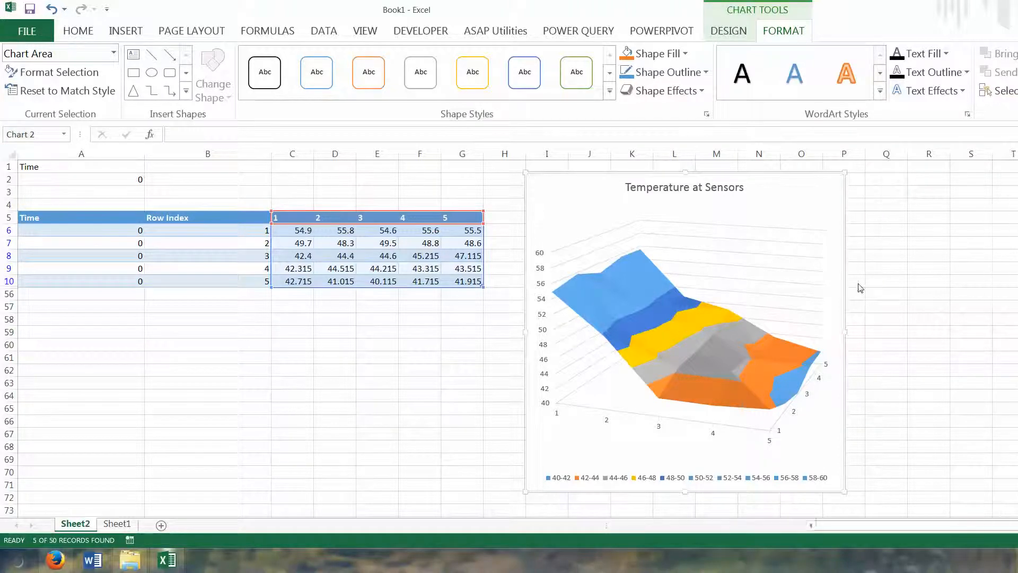
left_click(886, 281)
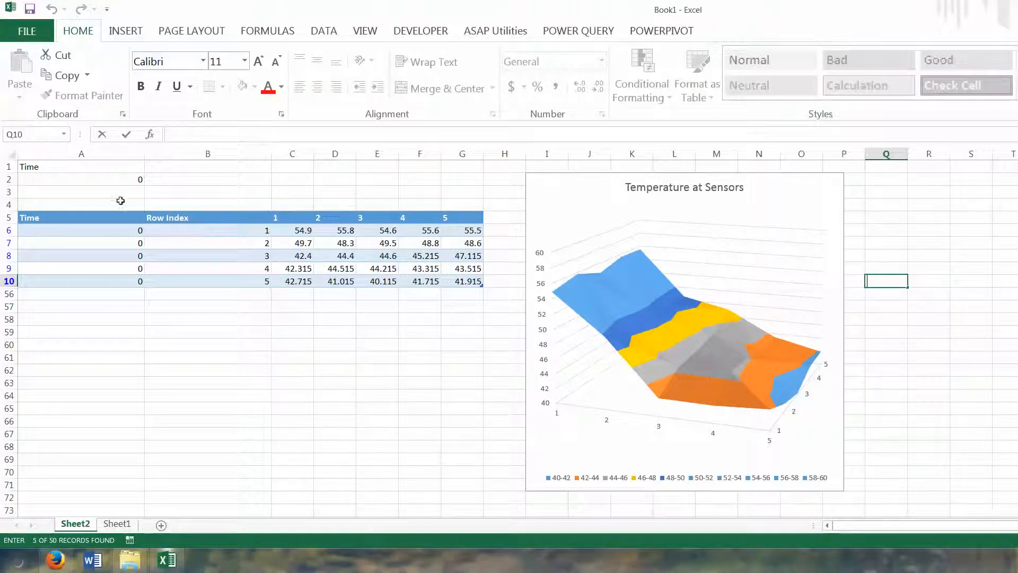
Step: Change the Time criterion in cell A2 to 1
left_click(130, 180)
type("1")
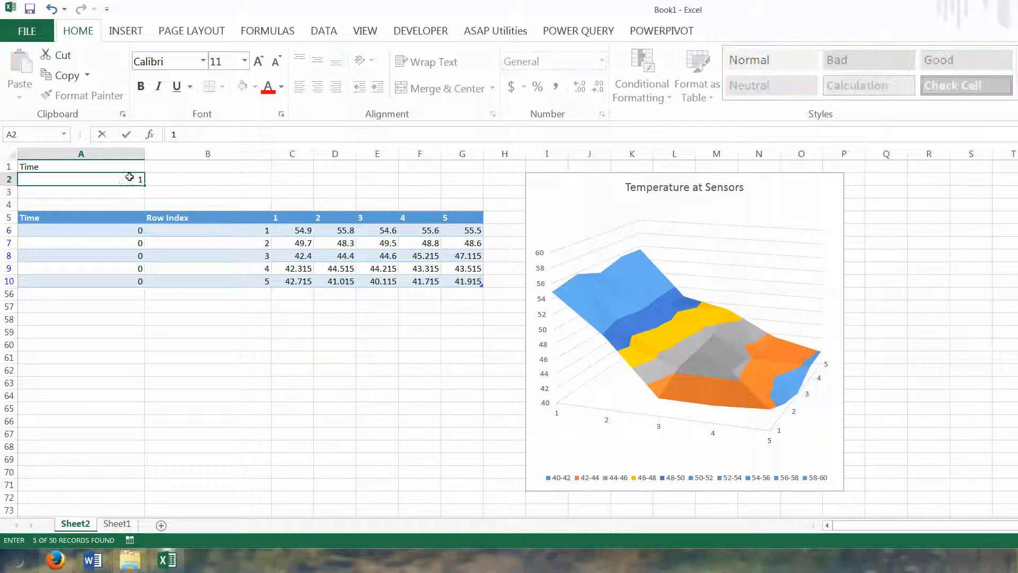
left_click(283, 355)
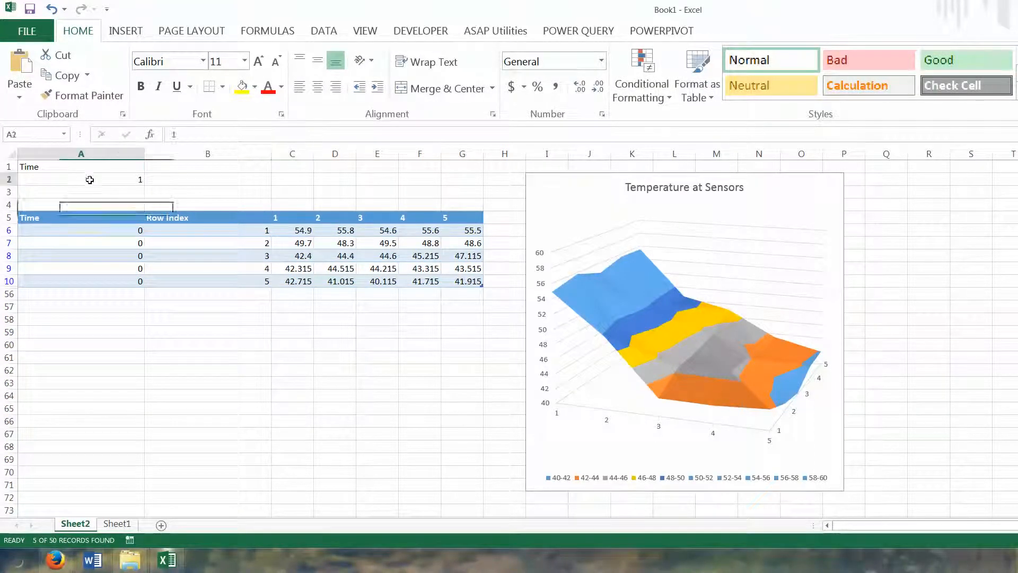
left_click_drag(101, 166, 101, 180)
left_click(277, 191)
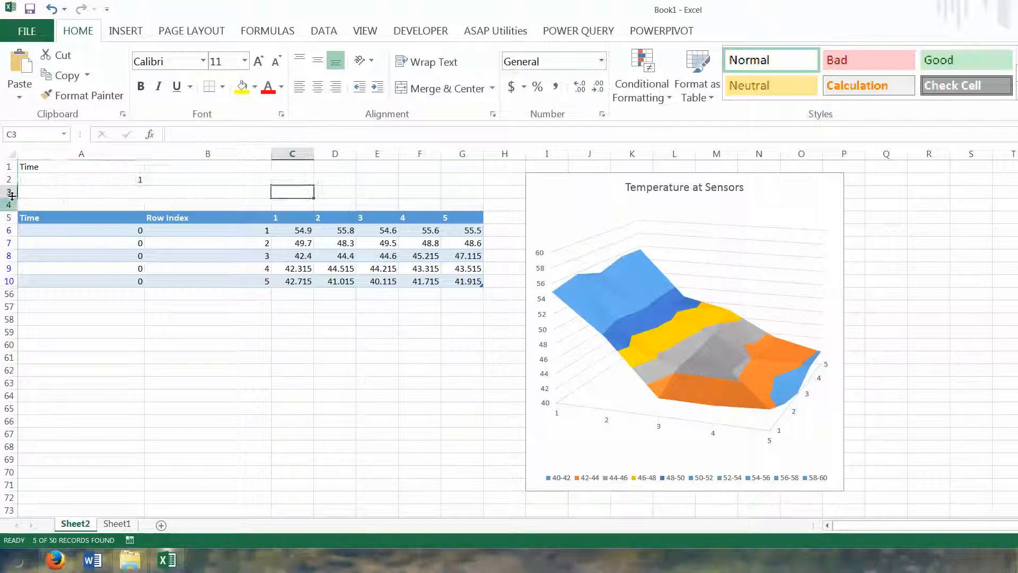
double_click(68, 178)
left_click(247, 193)
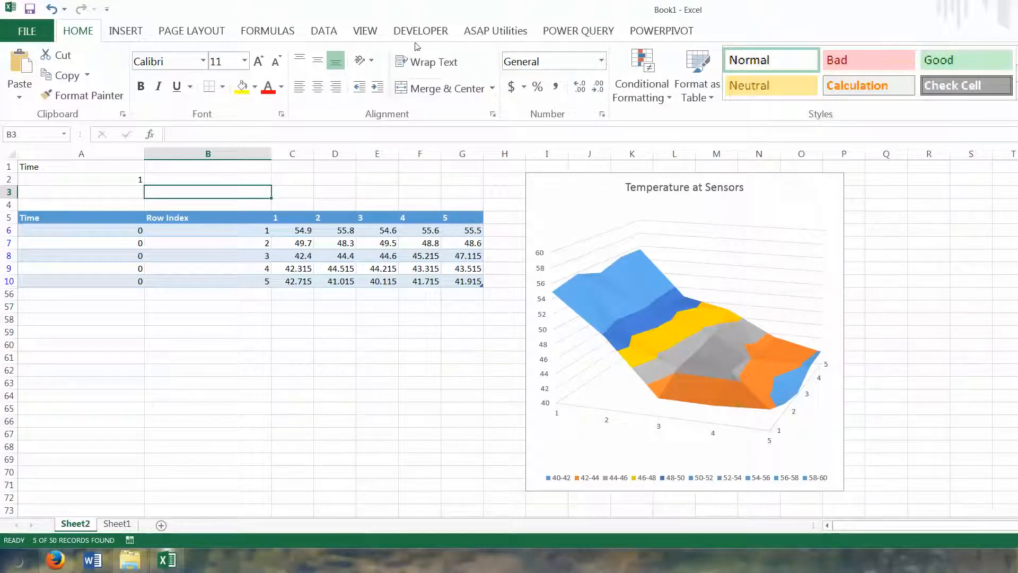
Step: Set the Time criterion in cell A2 to 3
left_click(129, 169)
left_click(134, 183)
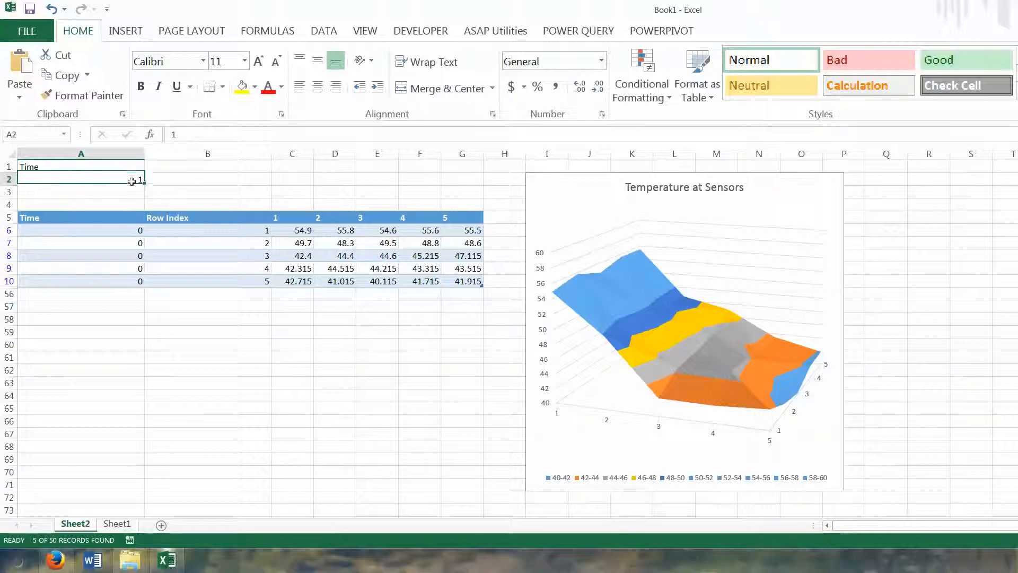
left_click(209, 182)
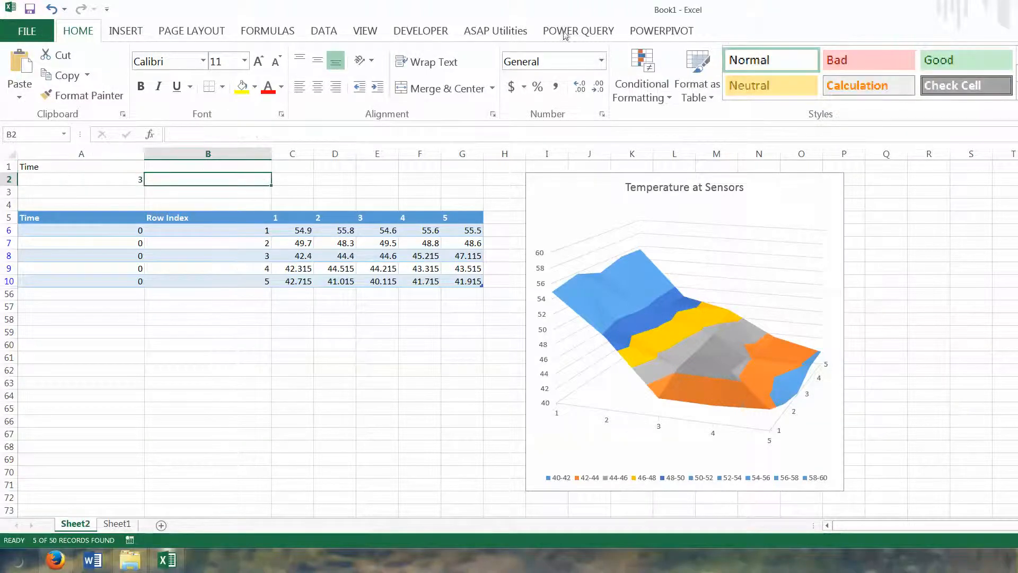
Step: Start recording a macro named "update", stored in this workbook
left_click(420, 32)
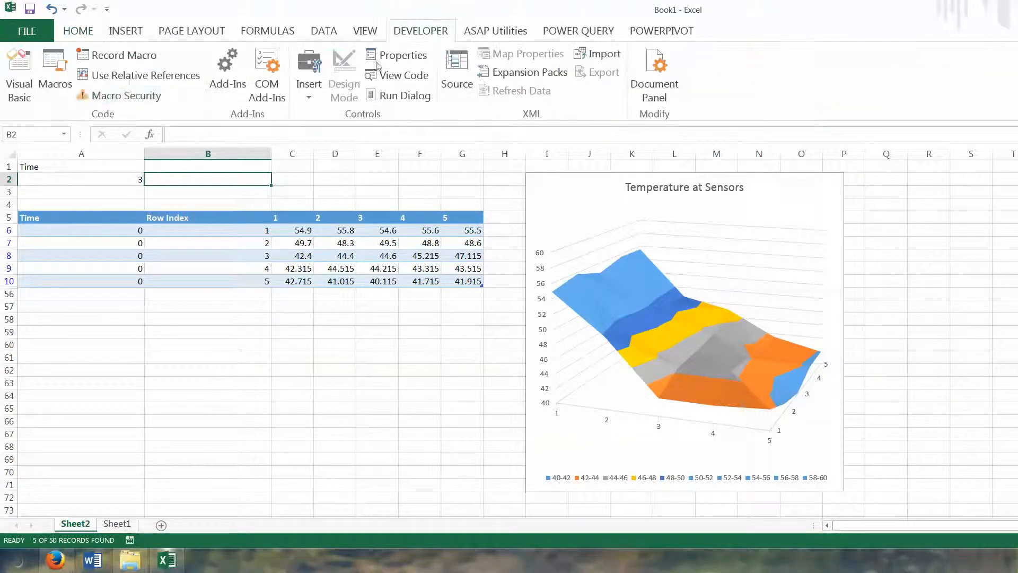
left_click(125, 55)
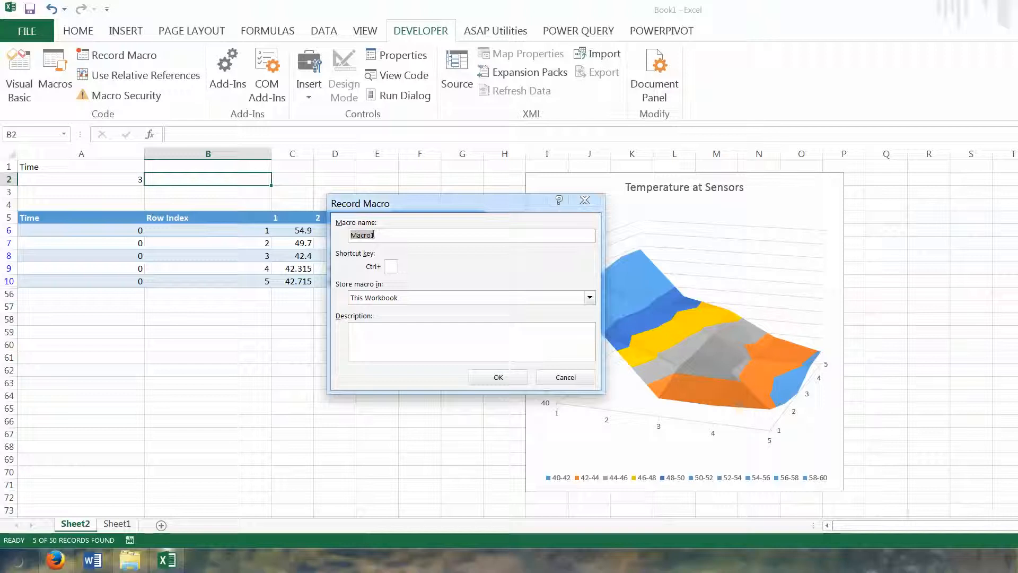
type("update")
double_click(498, 377)
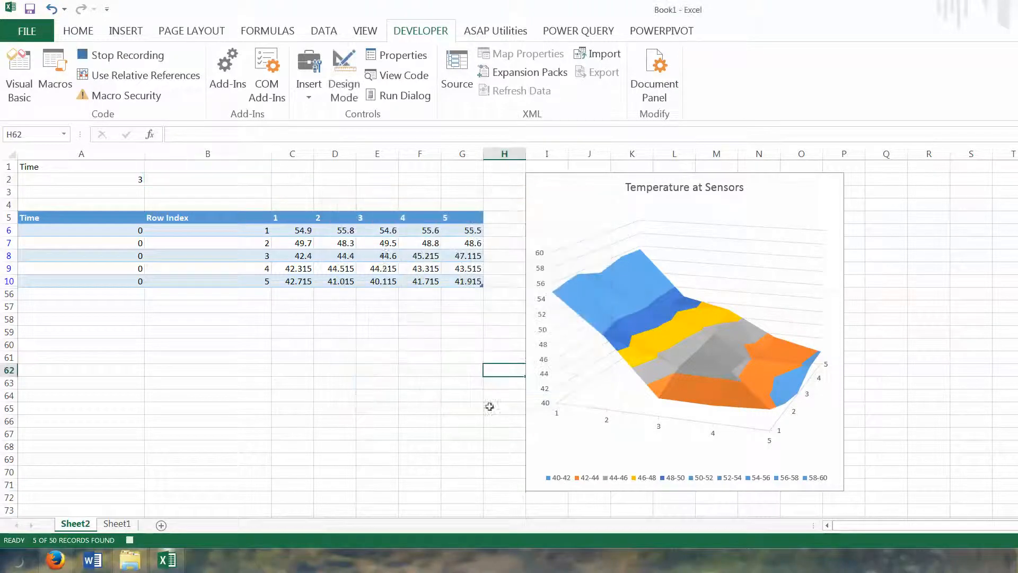
Step: Rerun the advanced filter in place with criteria range $A$1:$A$2, and stop recording the macro
left_click(325, 32)
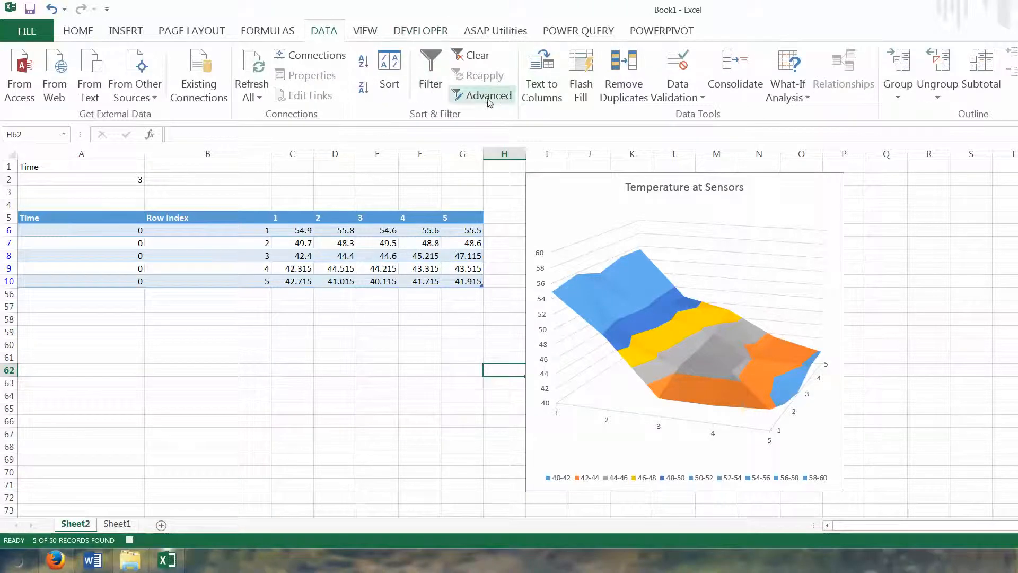
left_click(467, 96)
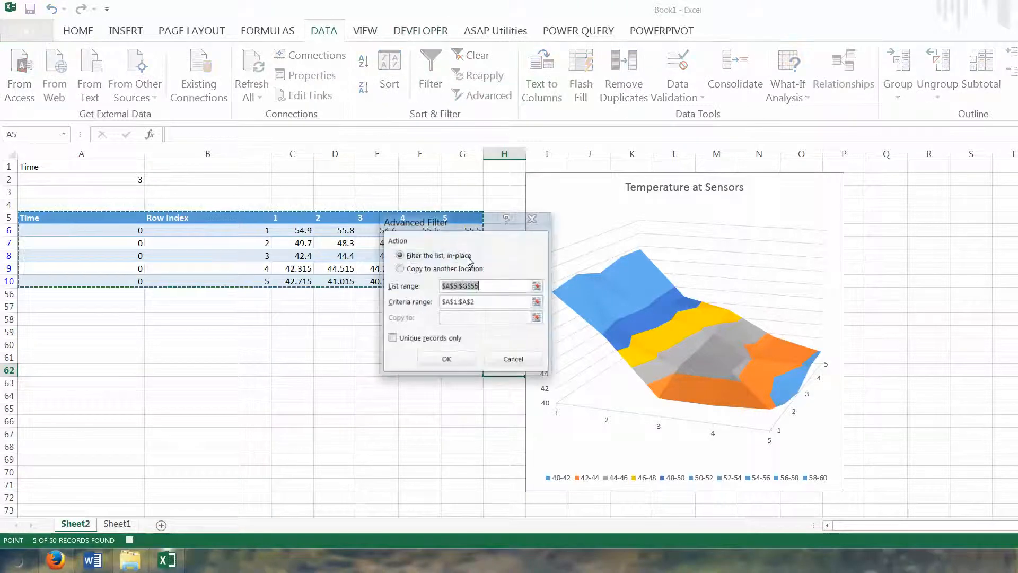
left_click(460, 364)
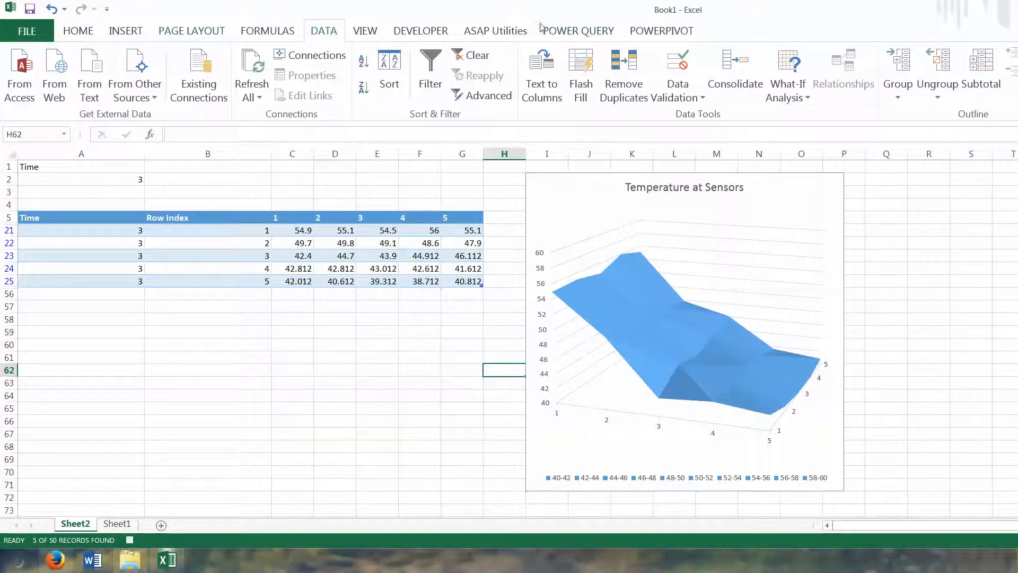
left_click(421, 30)
left_click(123, 55)
double_click(380, 179)
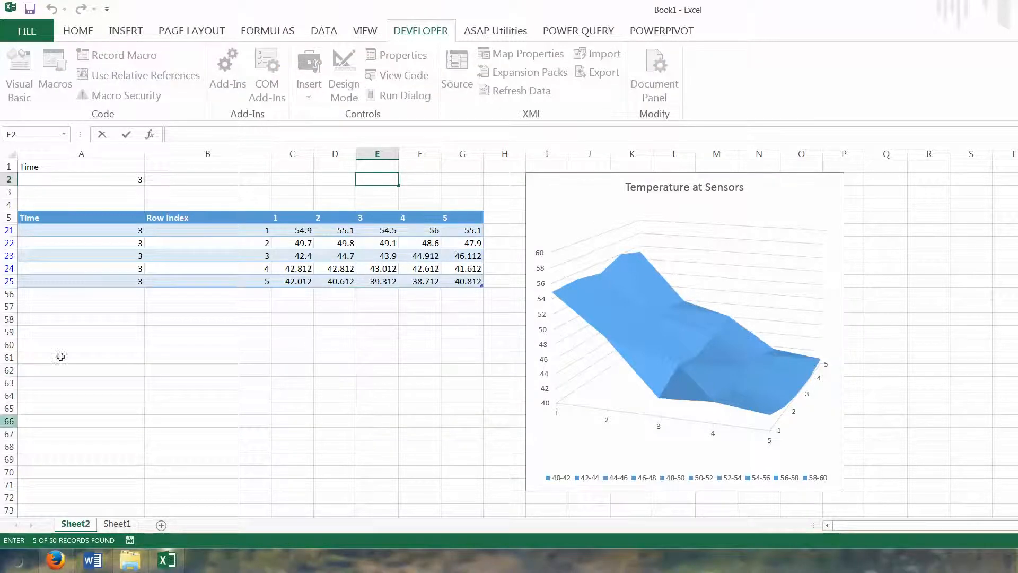
Step: Open the code of the recorded update macro in Book1's Module1 in the Visual Basic editor
left_click(293, 357)
key("alt+F11")
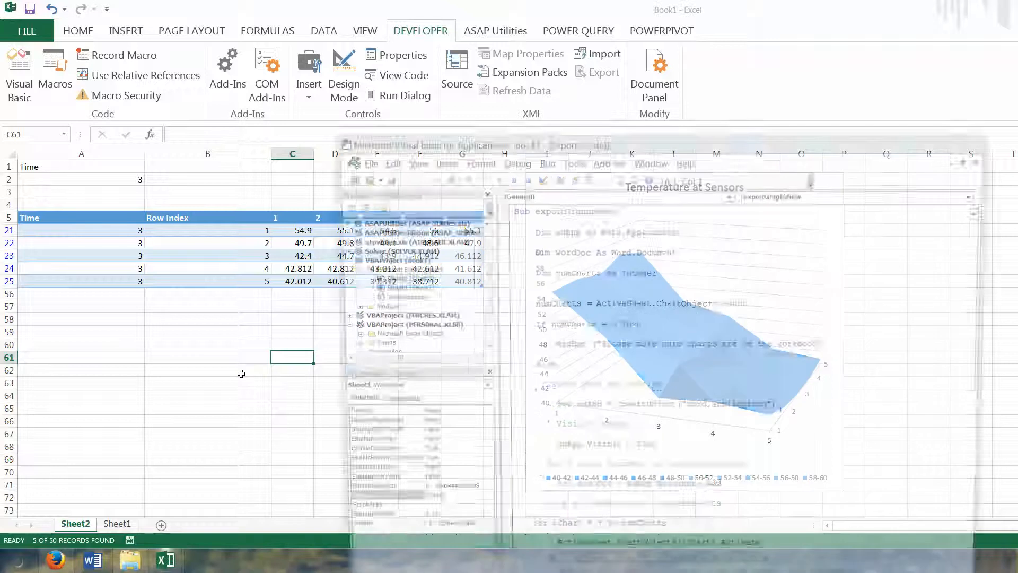
left_click_drag(480, 279, 480, 298)
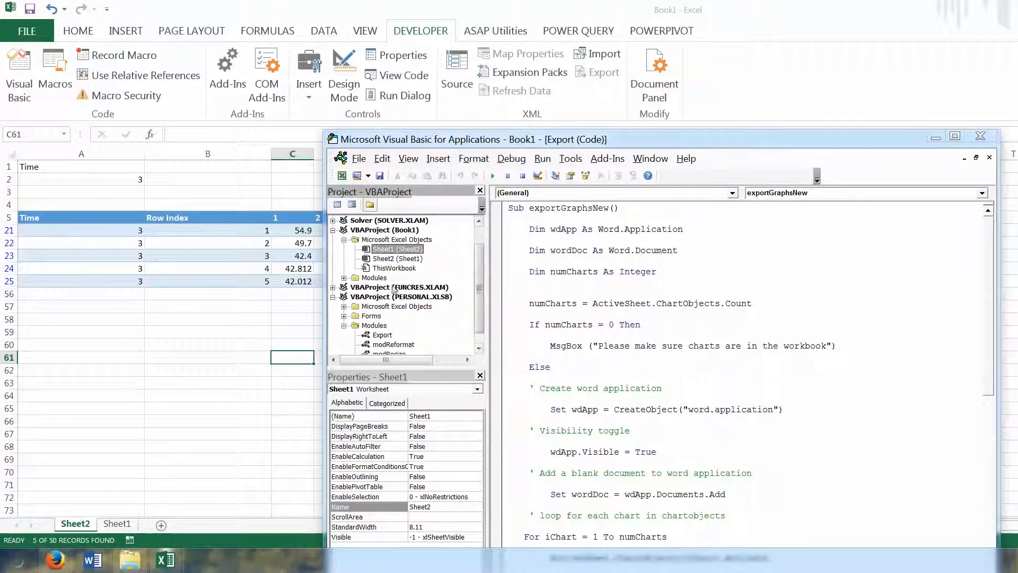
double_click(366, 278)
double_click(381, 289)
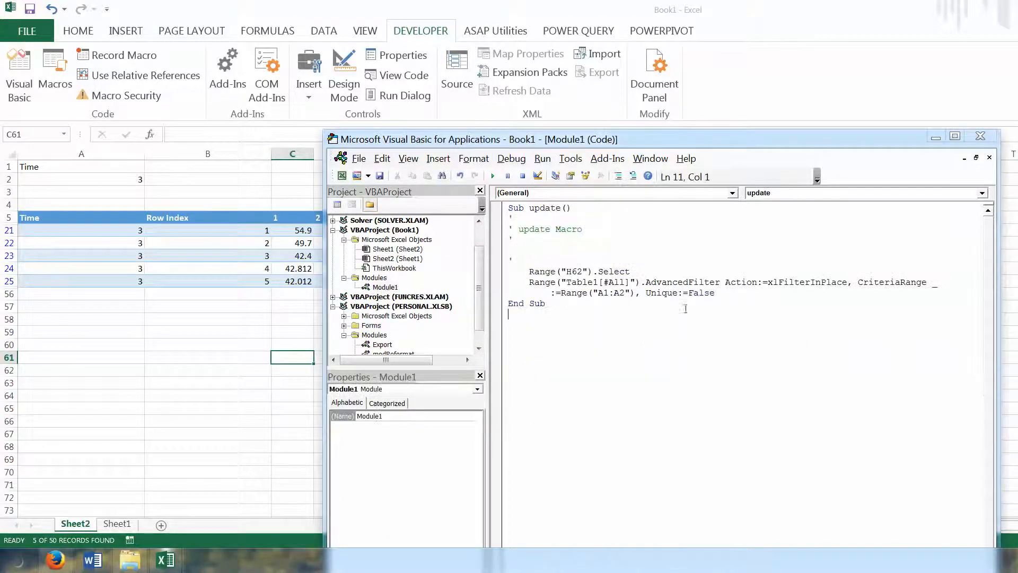
Step: Reduce the update macro to only its Table1 AdvancedFilter statement, removing the comments and the cell selection, and close the code editor
left_click(588, 304)
left_click_drag(715, 292, 529, 290)
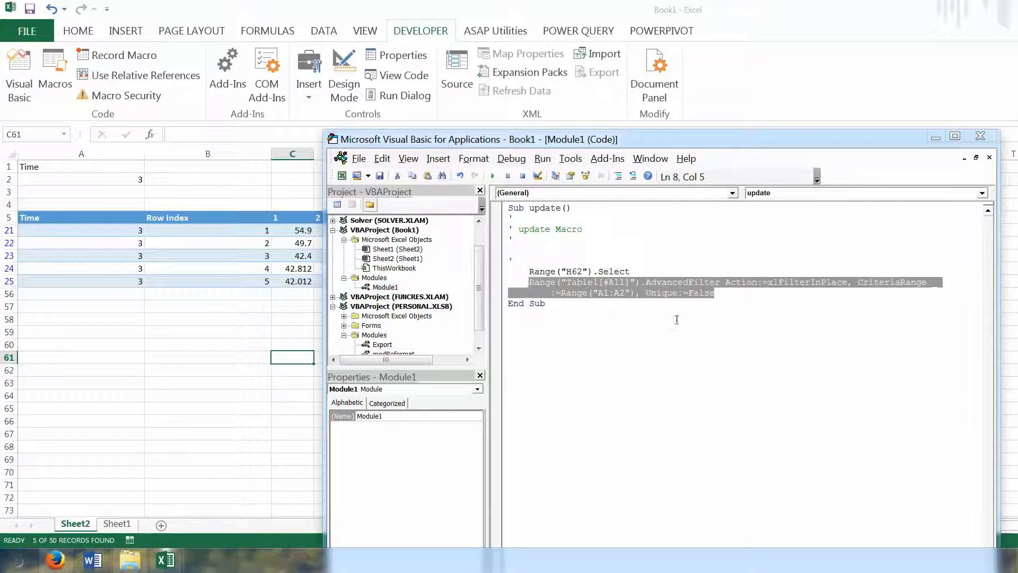
left_click(581, 328)
left_click_drag(715, 292, 496, 218)
key("ctrl+v")
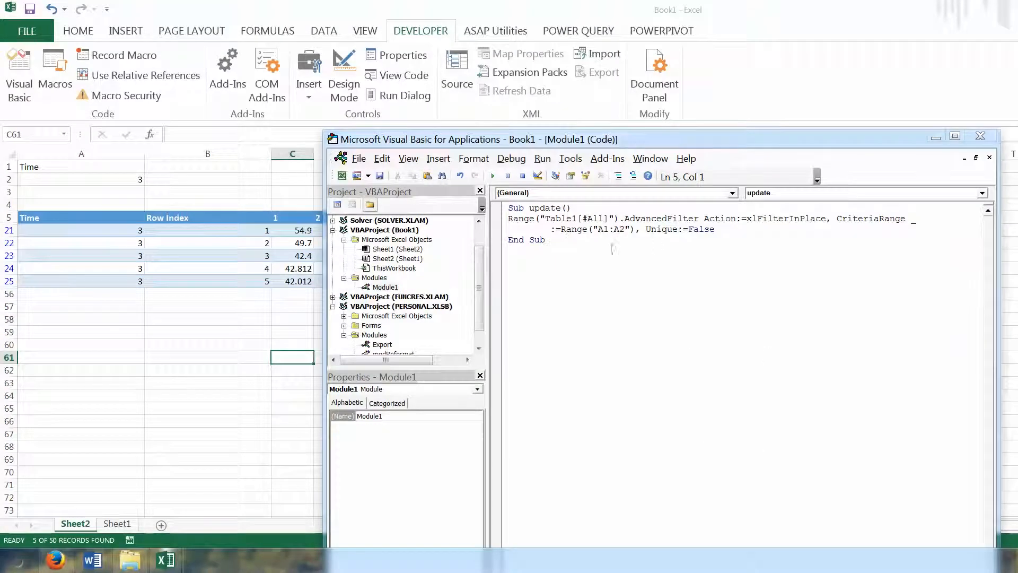
left_click(994, 141)
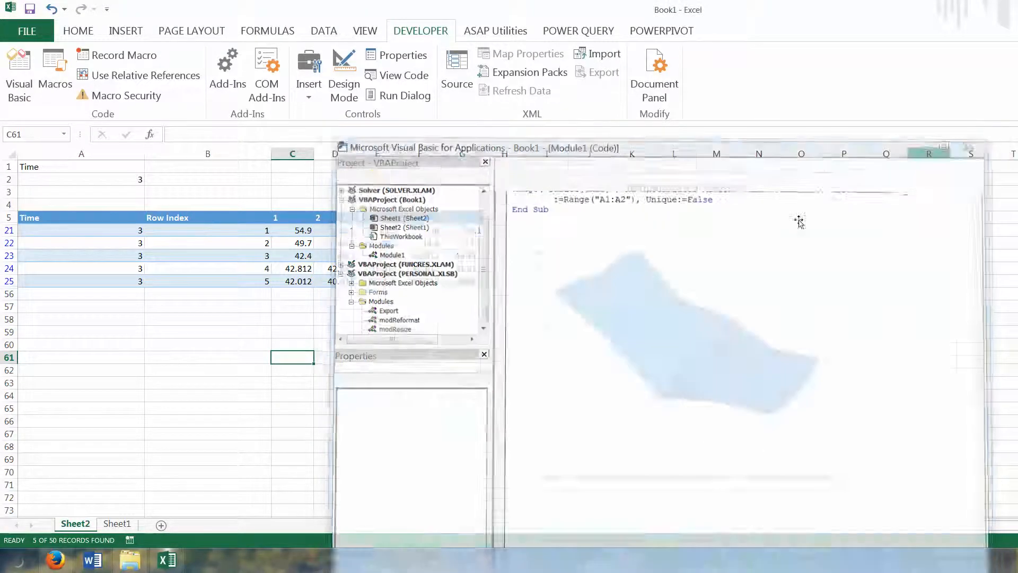
Step: Insert a vertical scroll bar form control on the sheet beside the surface chart, spanning about columns Q to R
left_click(473, 331)
left_click(511, 257)
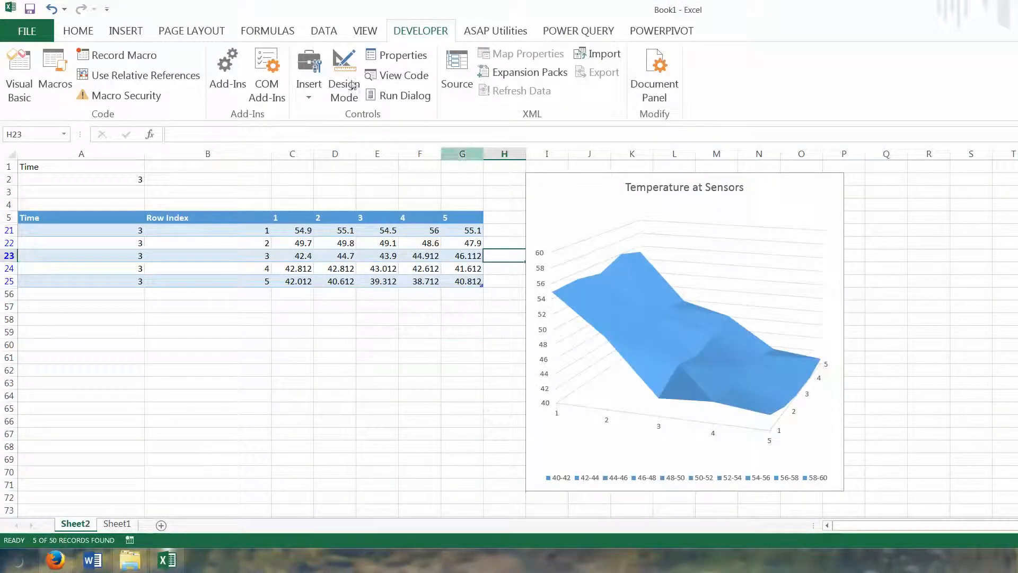
left_click(309, 86)
left_click(337, 149)
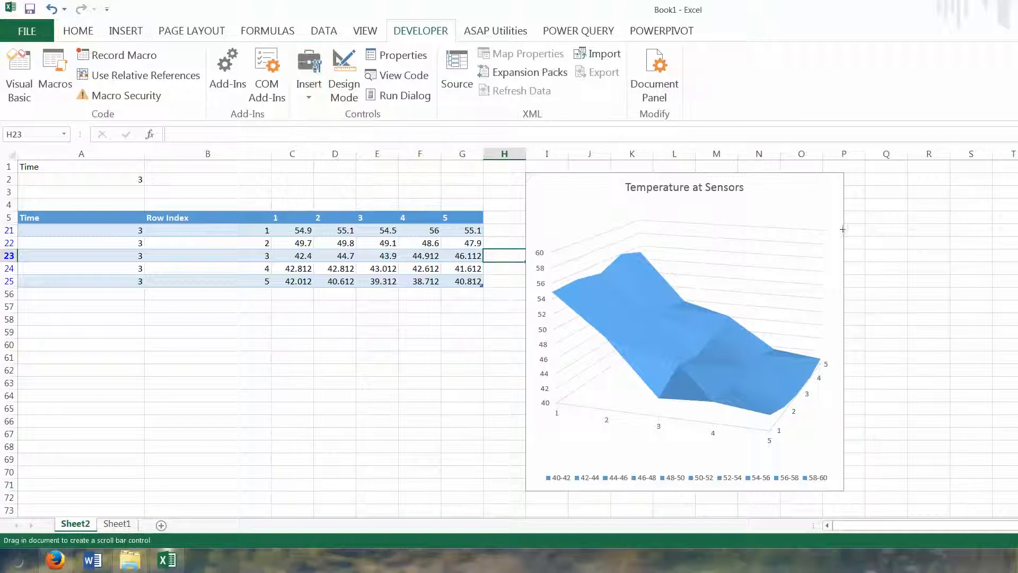
mouse_move(863, 192)
left_mouse_down()
mouse_move(932, 355)
mouse_move(947, 429)
left_mouse_up()
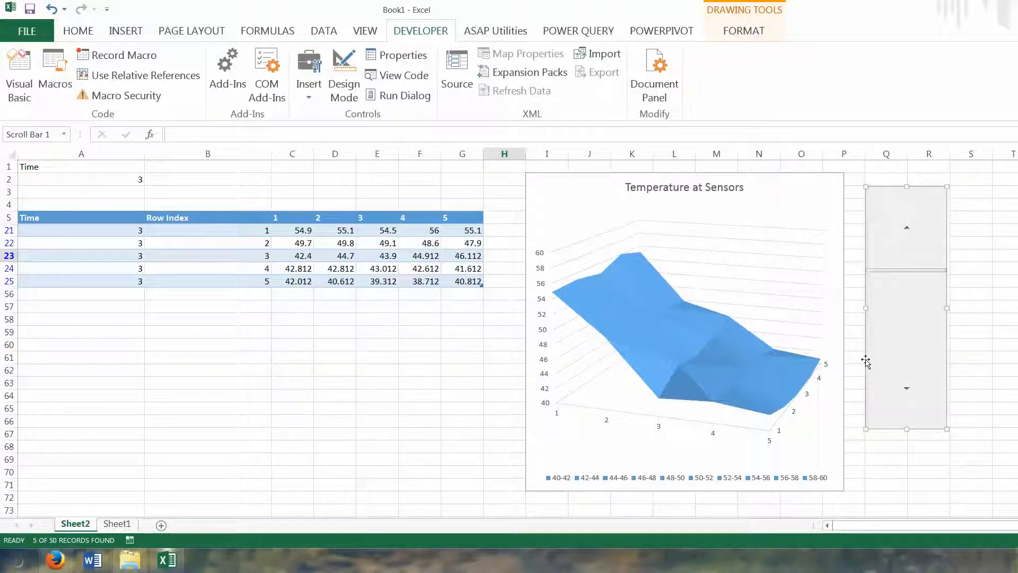
Step: Format the scroll bar control with cell link $A$2 and a maximum value of 9
right_click(888, 330)
left_click(925, 436)
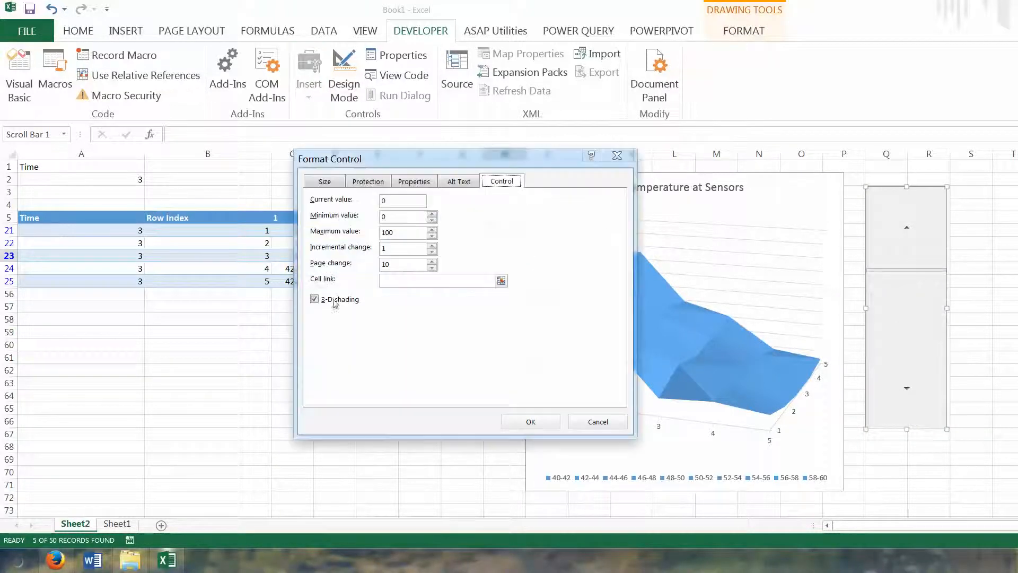
left_click(500, 282)
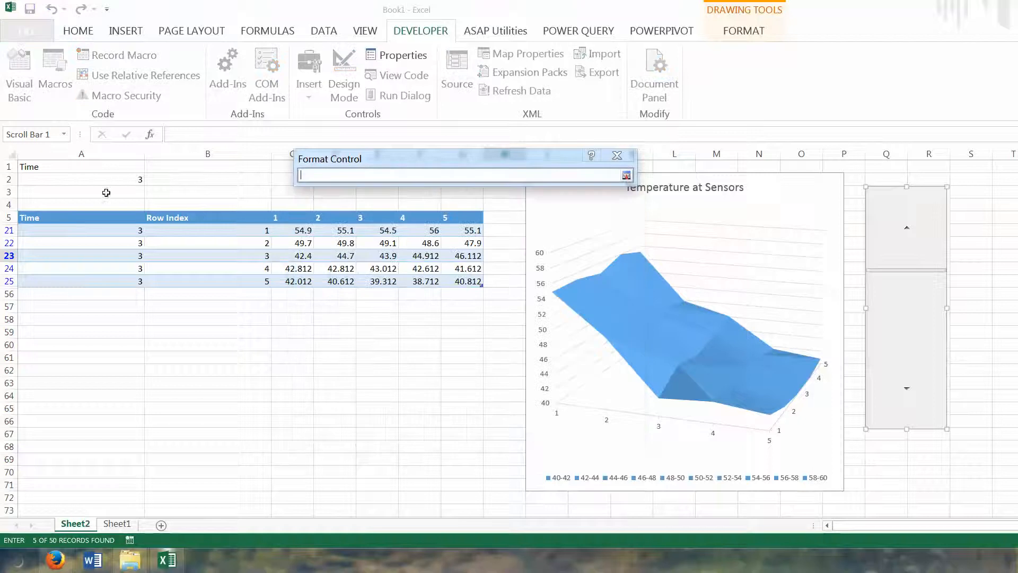
left_click(123, 179)
left_click(626, 176)
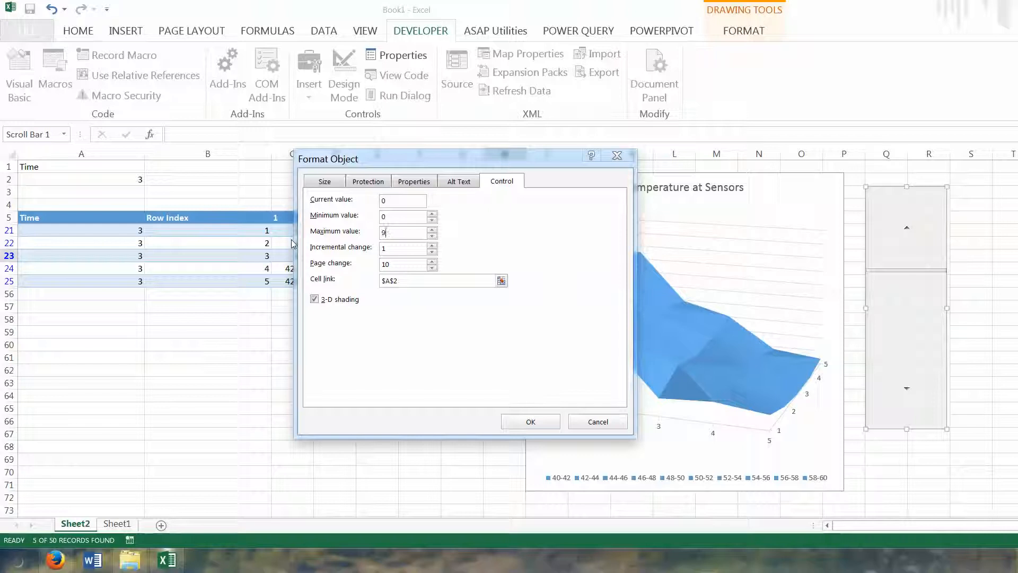
left_click(531, 422)
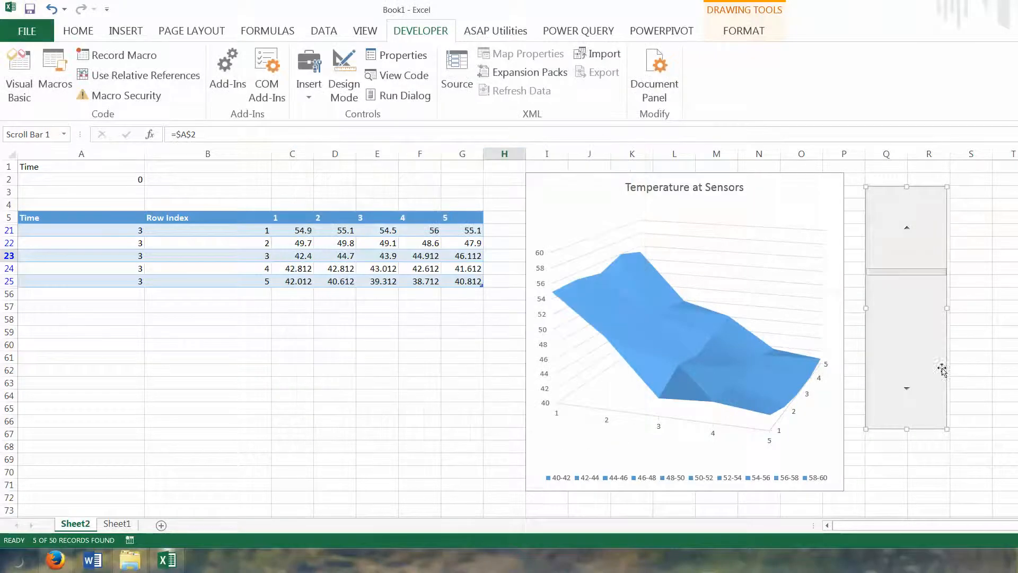
Step: Test the scroll bar by stepping the linked Time value in A2 up to 9 and back down to 4
left_click(967, 318)
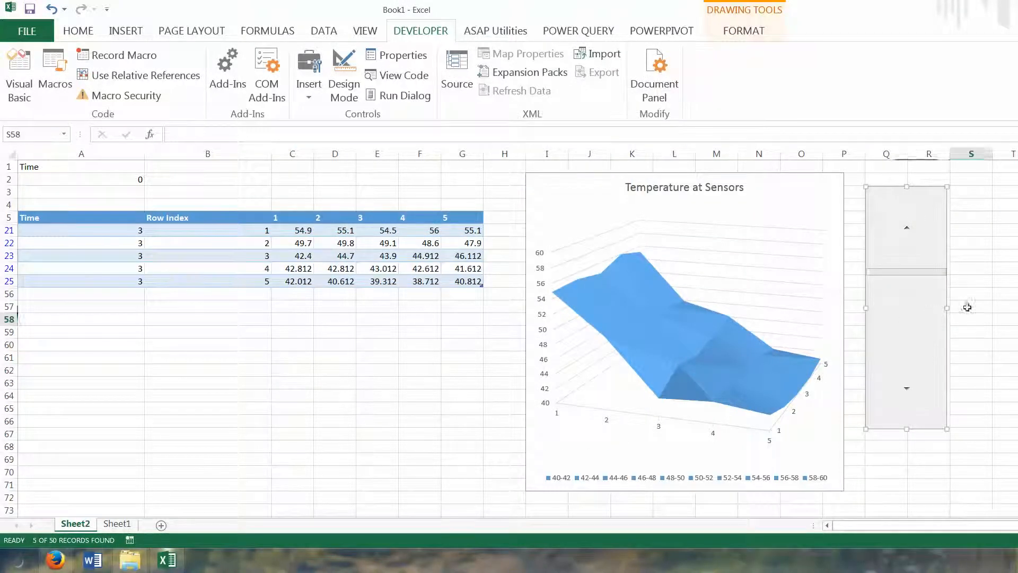
left_click(912, 402)
left_click(912, 402)
left_click(912, 402)
left_click(913, 402)
left_click(912, 401)
left_click(912, 401)
left_click(912, 401)
left_click(912, 401)
left_click(912, 401)
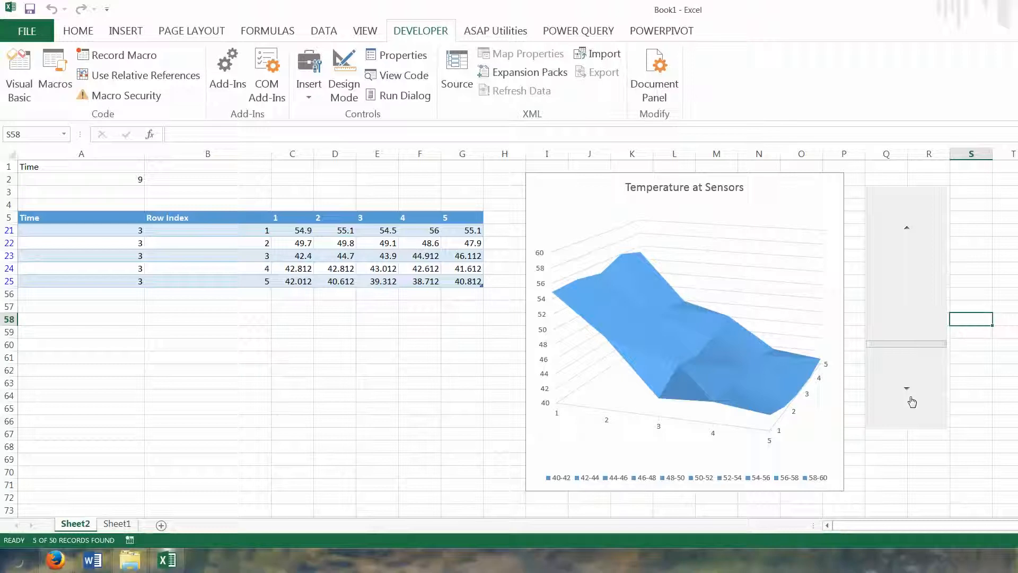
left_click(901, 215)
left_click(902, 215)
left_click(901, 215)
left_click(902, 215)
left_click(902, 215)
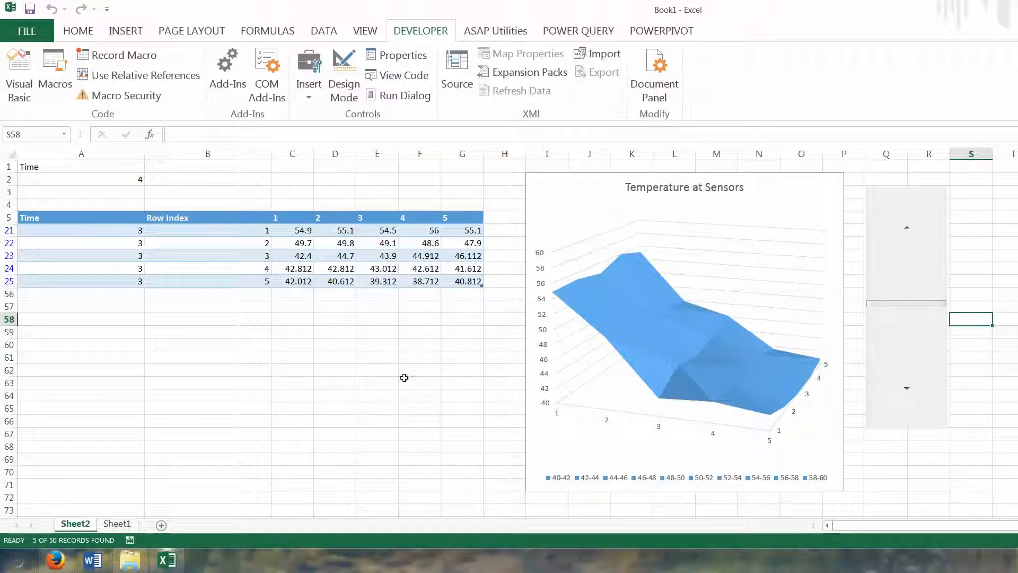
left_click(152, 370)
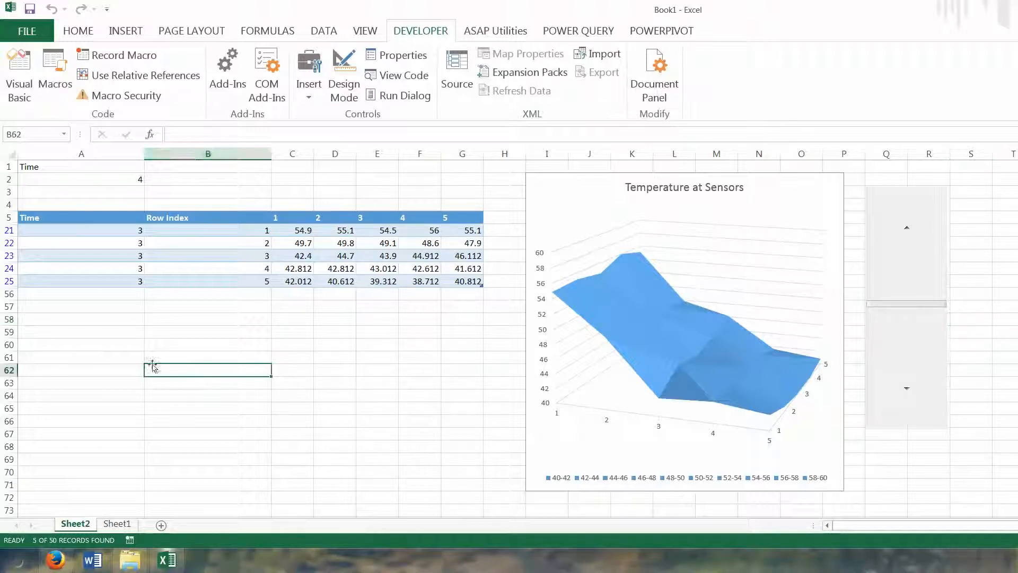
Step: Create a new macro named ScrollBar1_Change assigned to the scroll bar
right_click(928, 401)
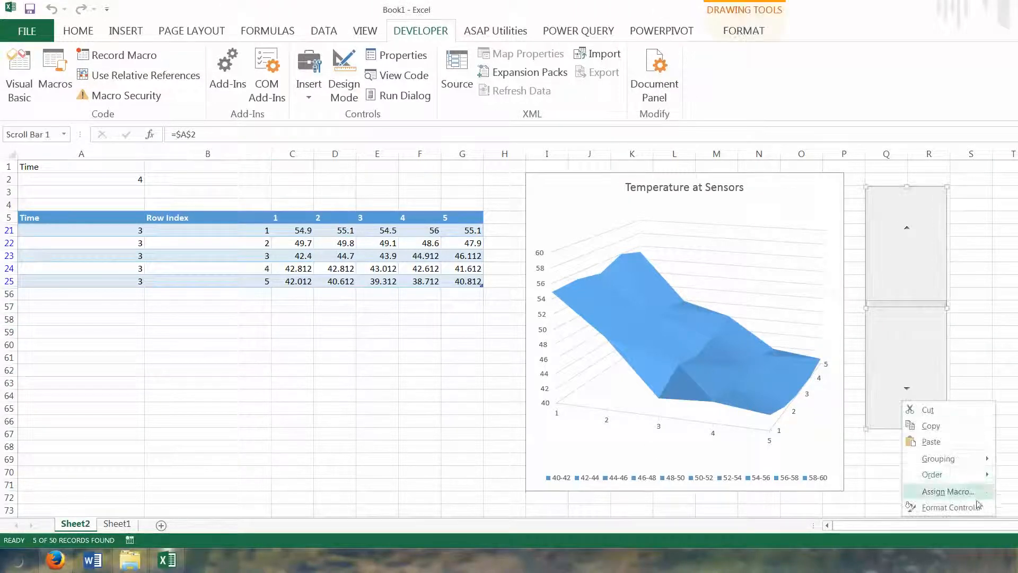
left_click(942, 492)
left_click_drag(881, 309, 684, 262)
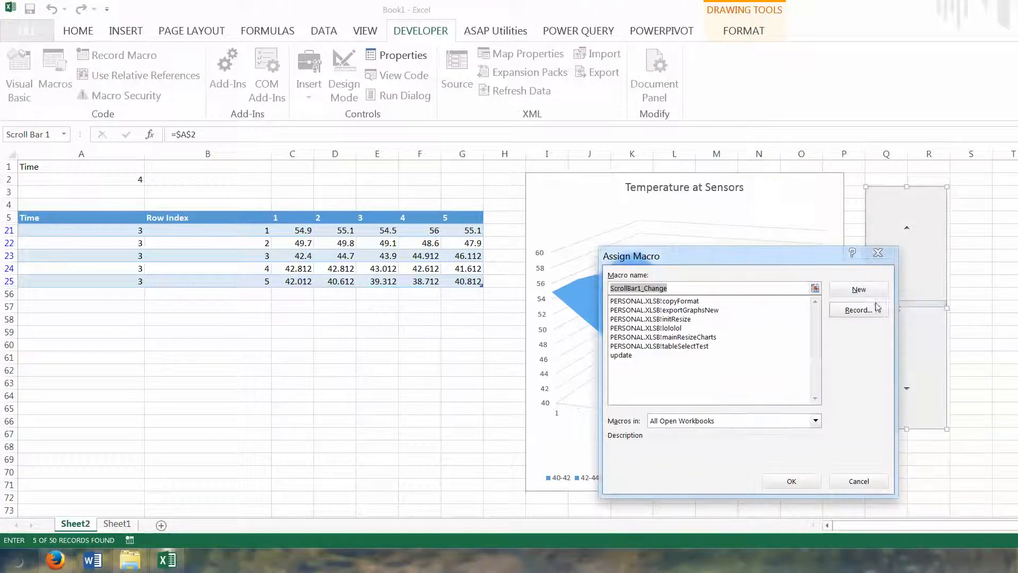
left_click(871, 291)
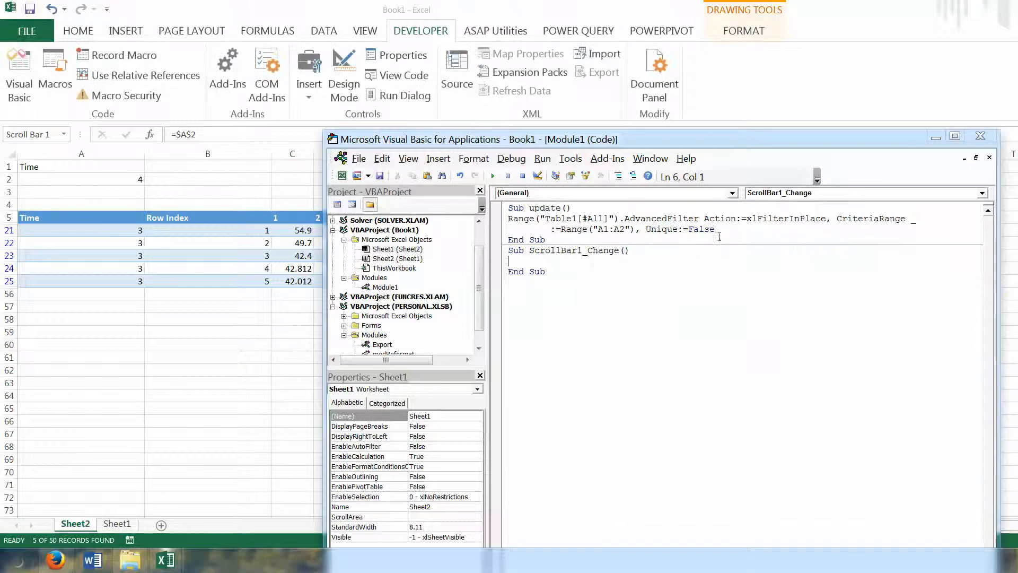
Step: Copy the AdvancedFilter statement from the update macro into the body of ScrollBar1_Change
left_click_drag(716, 231, 509, 219)
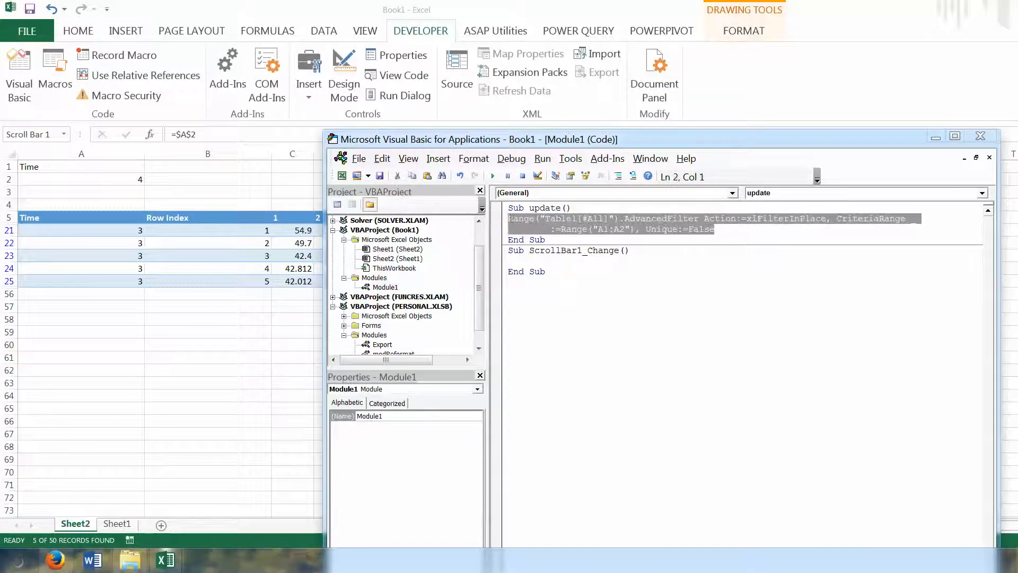
key("ctrl+c")
left_click(533, 263)
key("ctrl+v")
Step: Delete the whole update macro from Module1 and close the code editor
left_click_drag(614, 229, 505, 208)
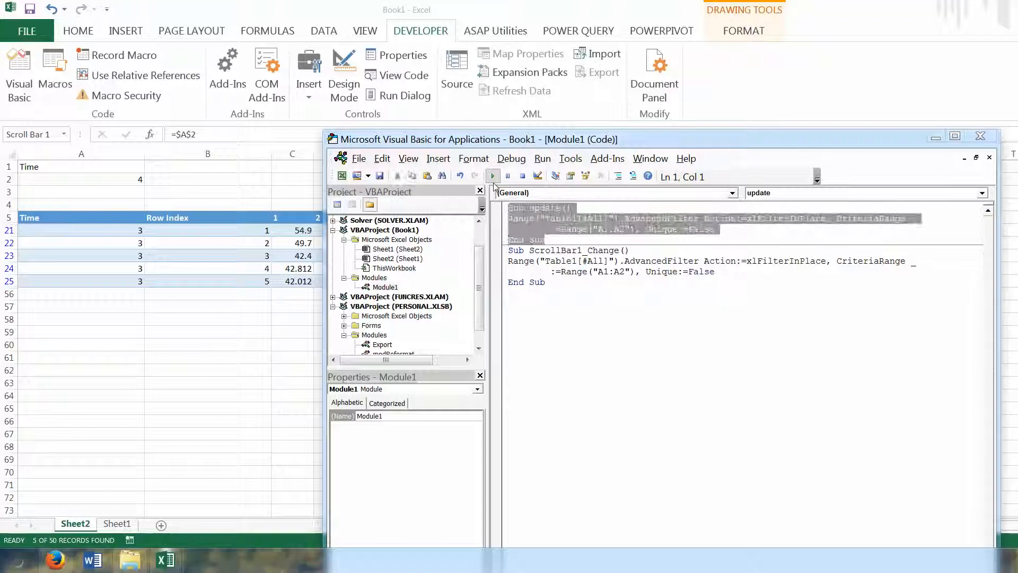
key("Delete")
left_click(630, 359)
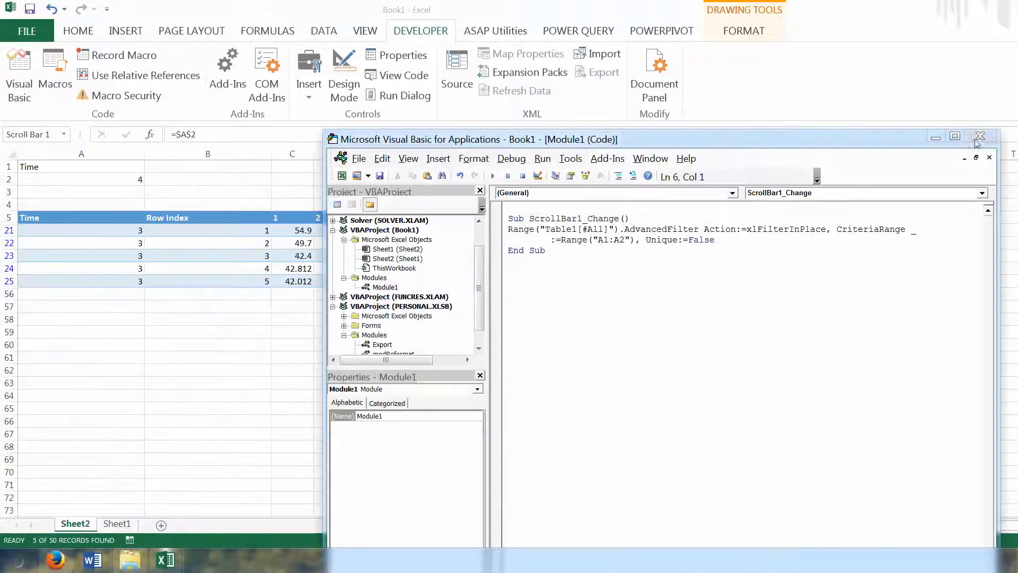
left_click(980, 136)
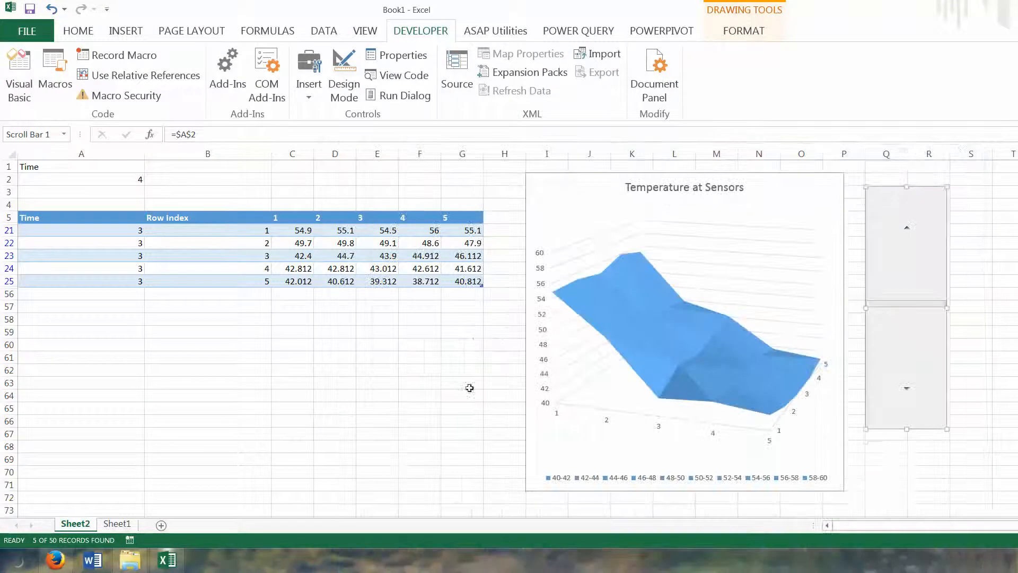
Step: Test the macro-driven scroll bar by raising the Time value past 4 and lowering it again to 6
left_click(904, 471)
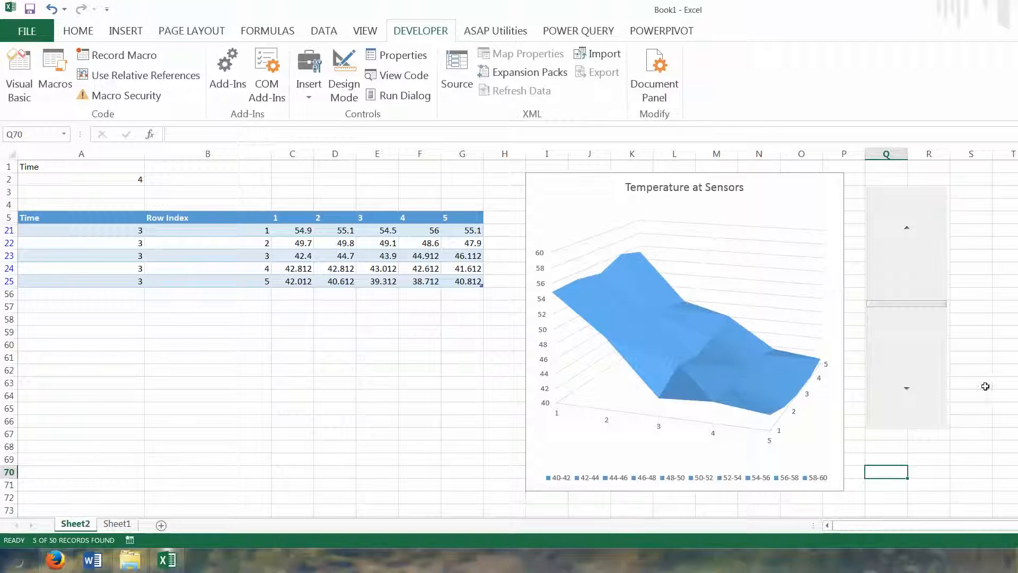
left_click(928, 392)
left_click(925, 396)
left_click(924, 398)
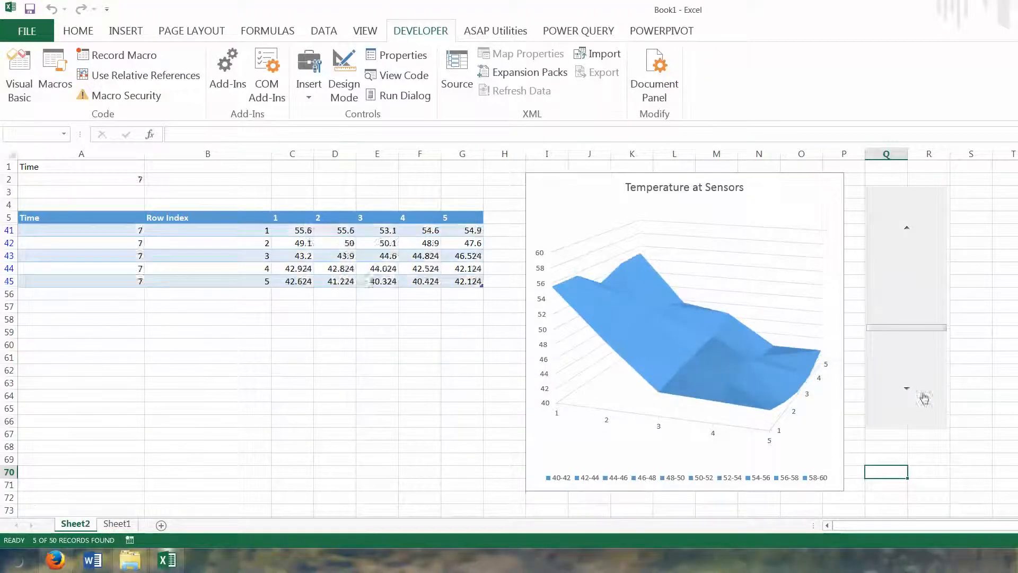
left_click(924, 398)
left_click(887, 211)
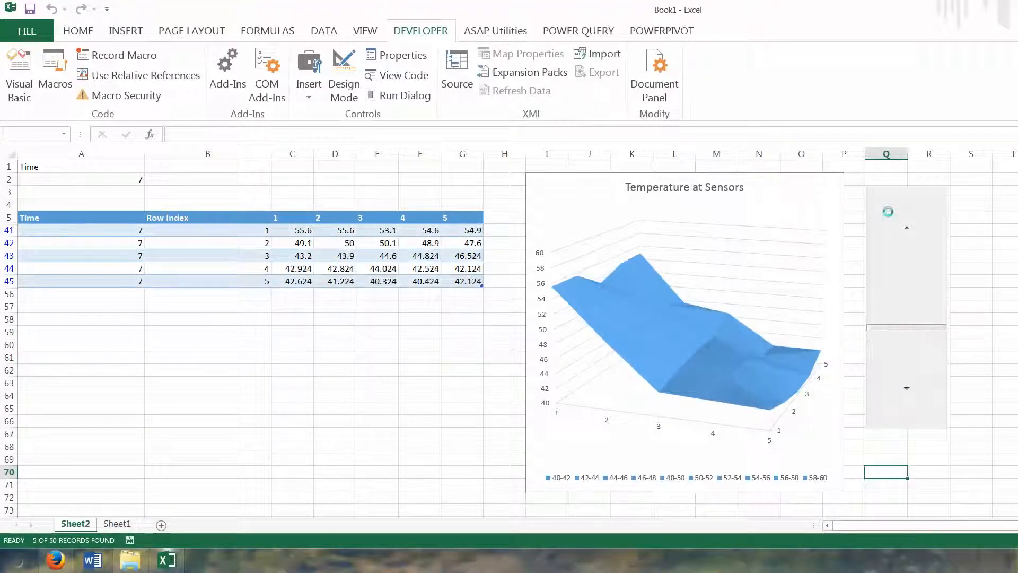
left_click(887, 210)
Step: Apply the second preset chart style, with translucent multicoloured bands, to the Temperature at Sensors chart and deselect the chart
left_click(792, 200)
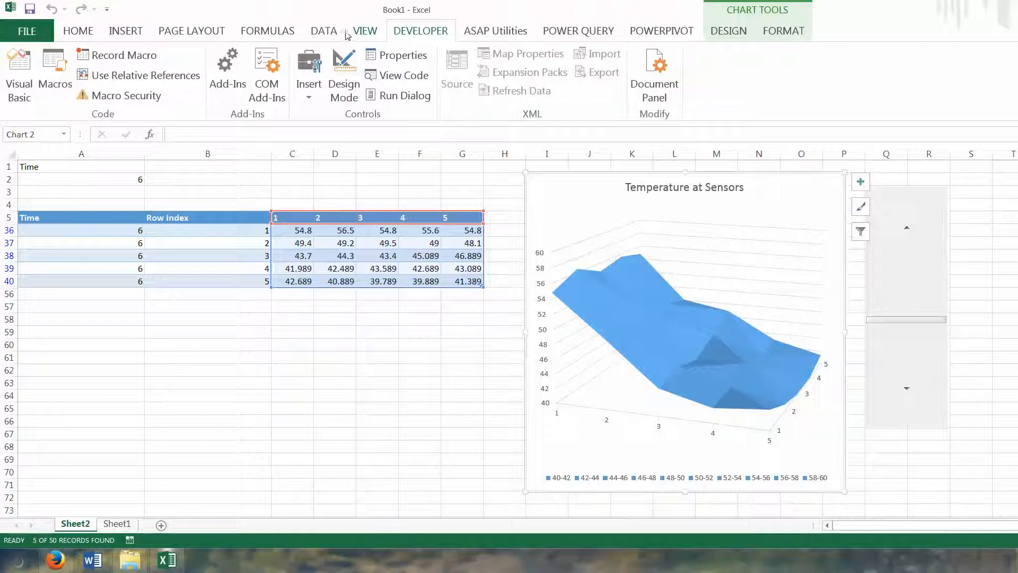
left_click(730, 32)
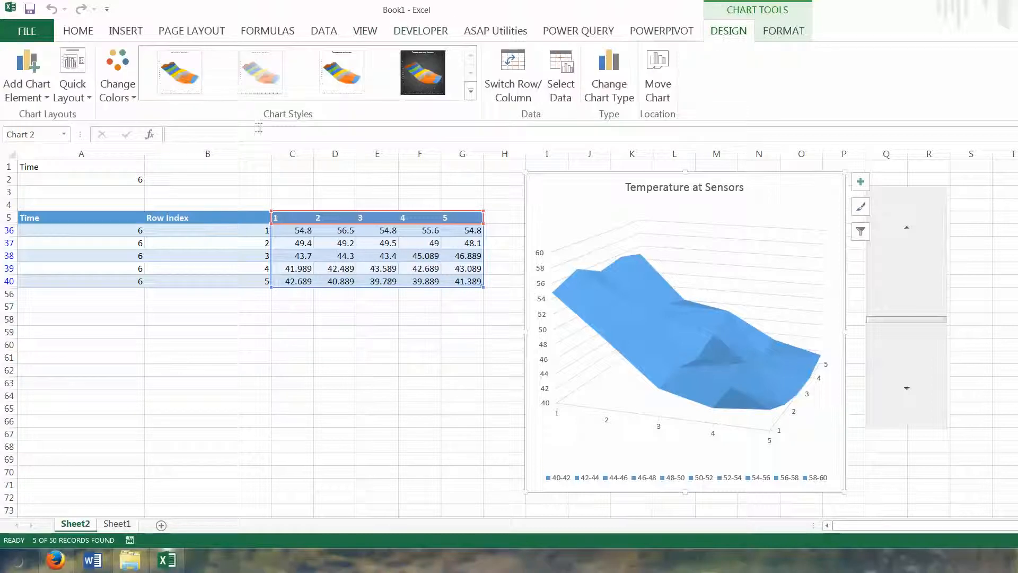
left_click(252, 85)
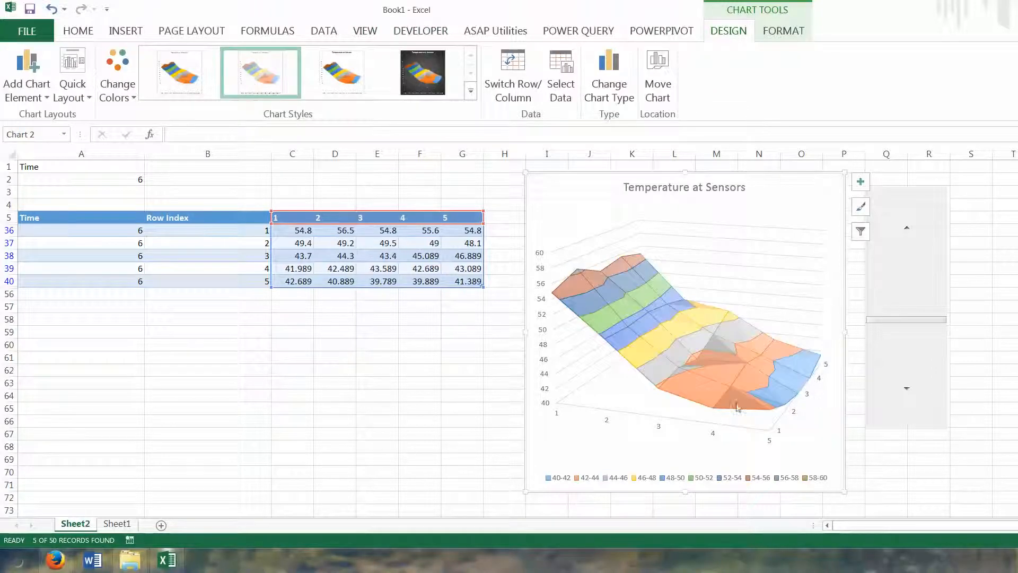
left_click(929, 509)
Step: Raise the Time value to 9 with the scroll bar to check the restyled chart
left_click(908, 395)
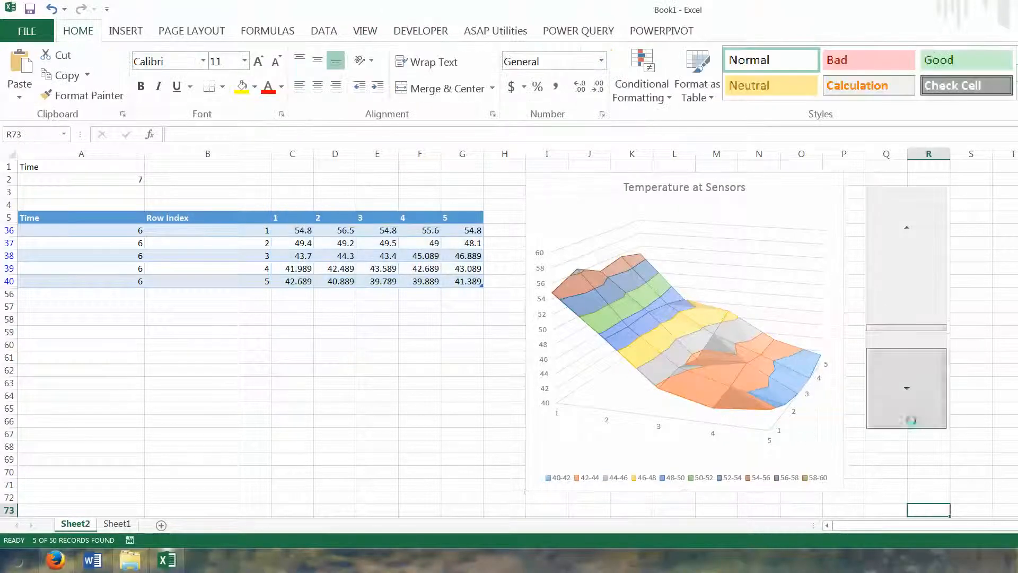
left_click(913, 421)
left_click(909, 412)
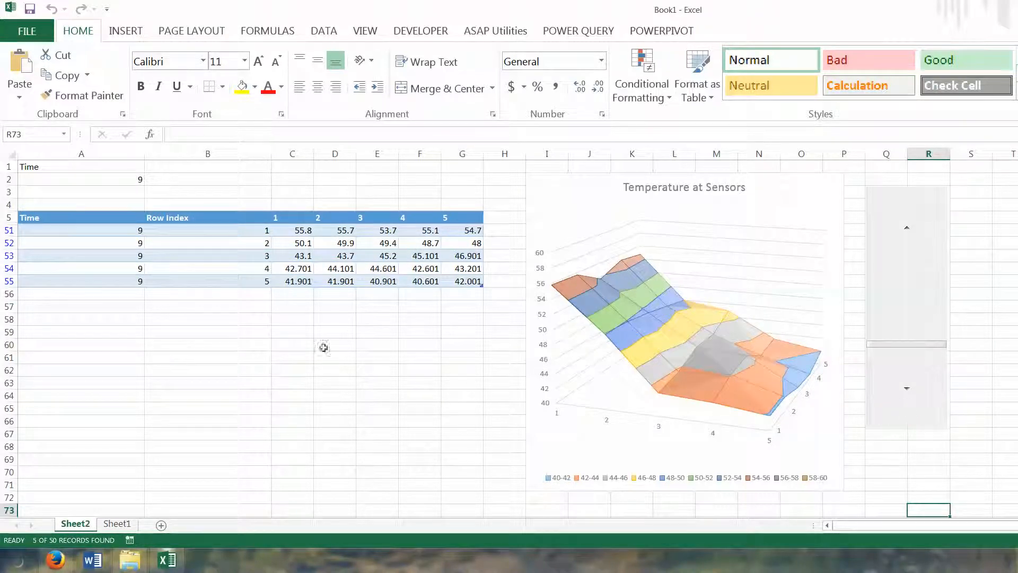
left_click(314, 338)
Step: Lower the Time value step by step to 0 with the scroll bar to watch the surface chart update
left_click(923, 227)
left_click(923, 227)
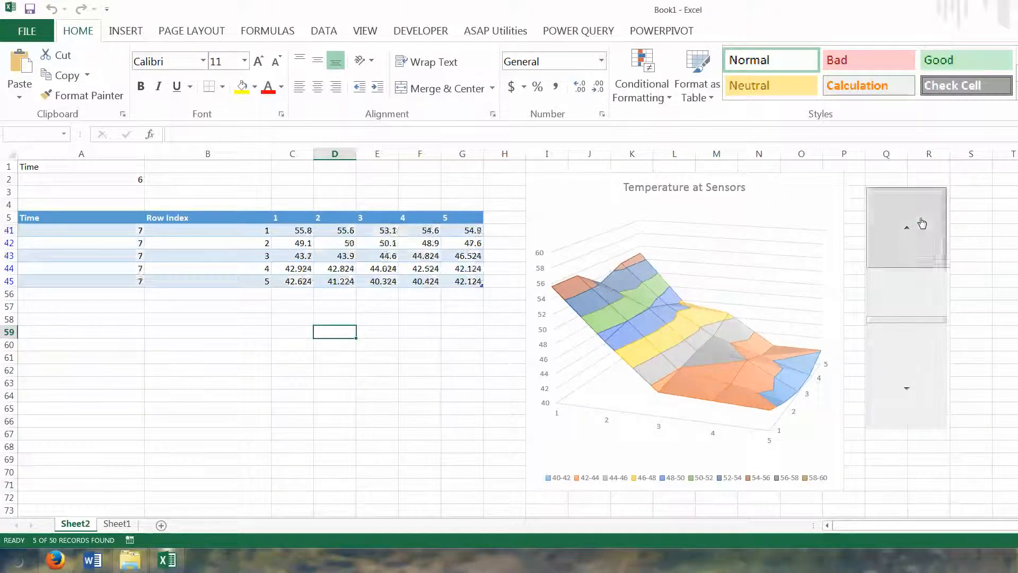
left_click(923, 226)
left_click(922, 222)
left_click(921, 217)
left_click(920, 217)
left_click(918, 218)
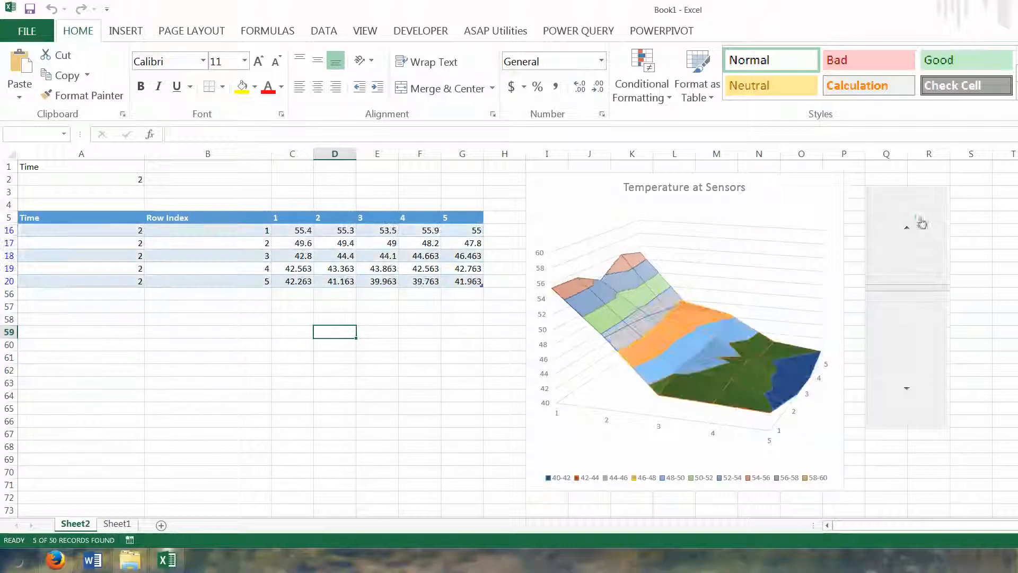
left_click(918, 223)
left_click(919, 223)
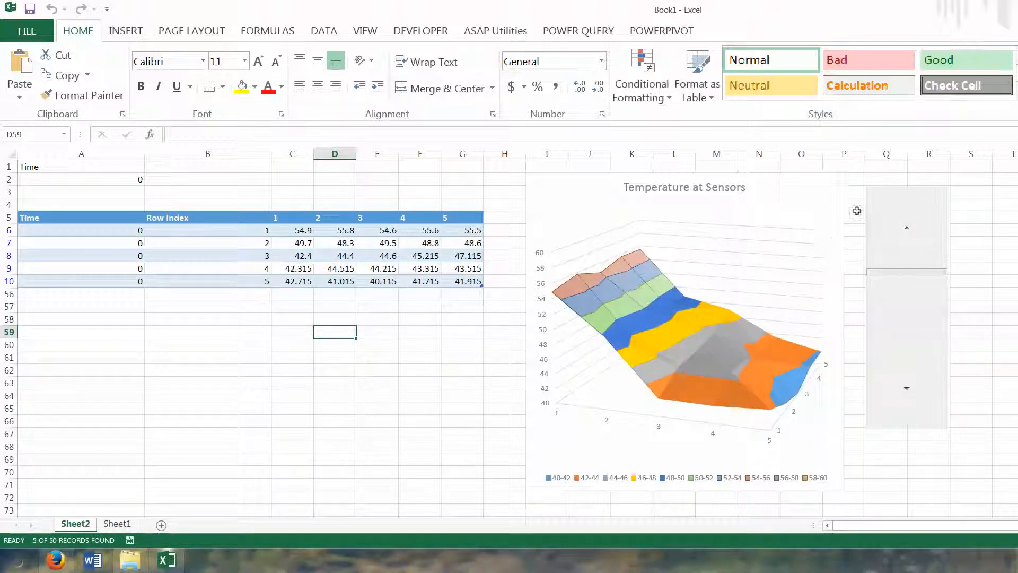
Step: Raise the Time value from 0 to 6 with the scroll bar to view the surface at each time
left_click(913, 406)
left_click(914, 407)
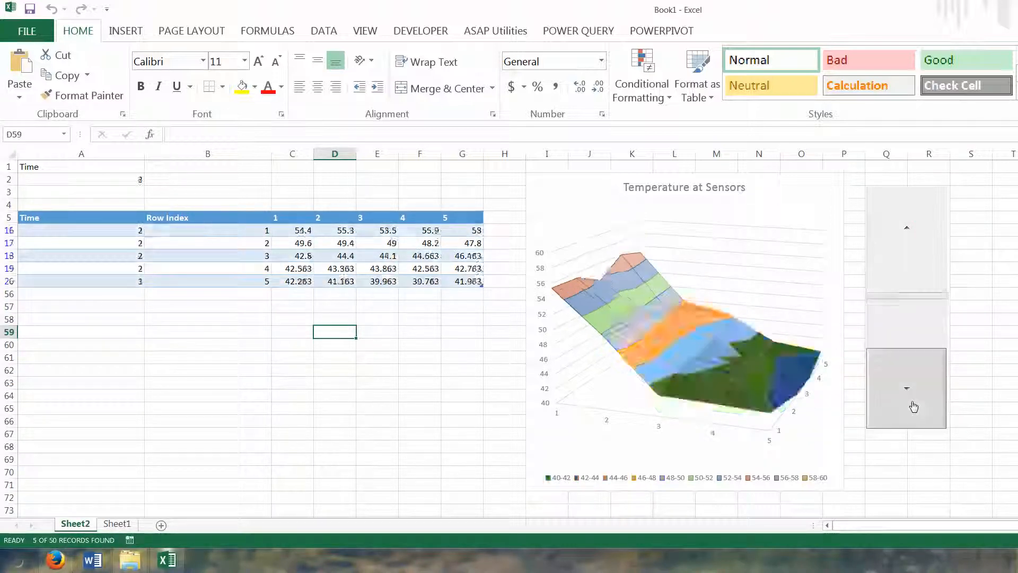
left_click(914, 407)
left_click(914, 406)
left_click(914, 406)
left_click(913, 407)
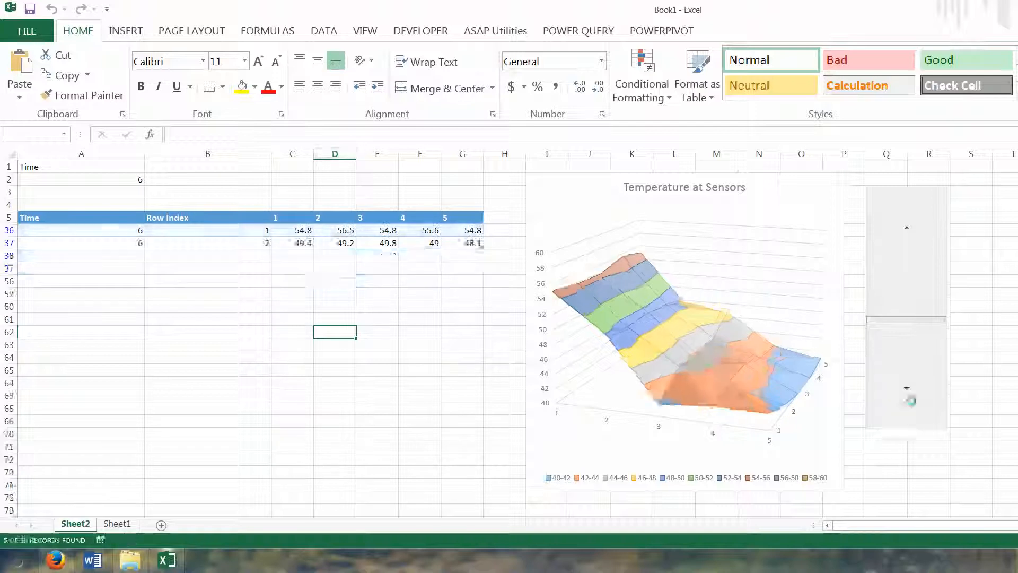